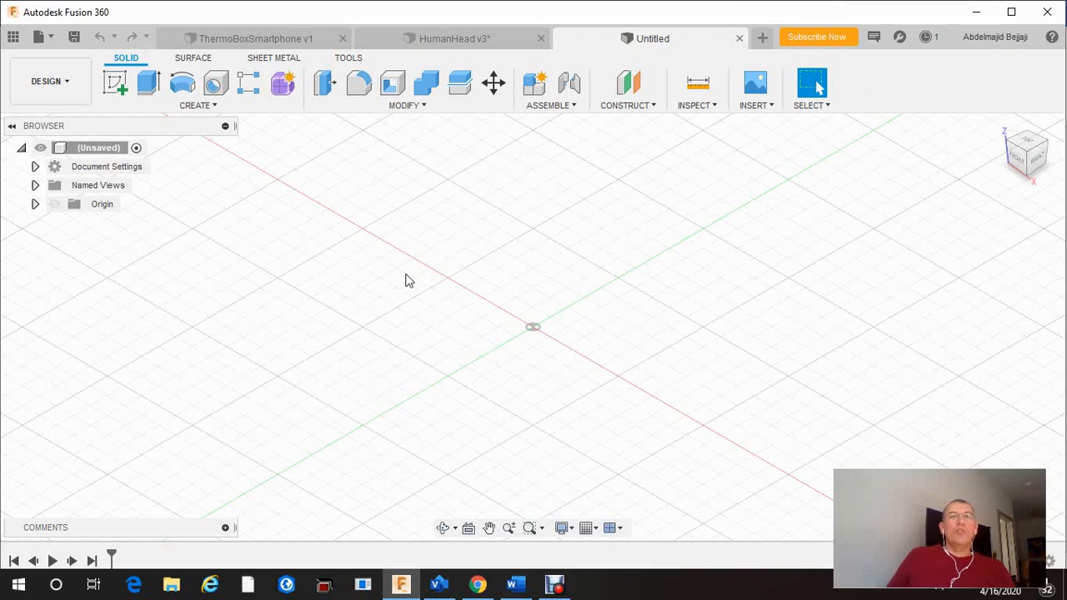
Set the default units for new designs to mm in the preferences.
left_click(1011, 45)
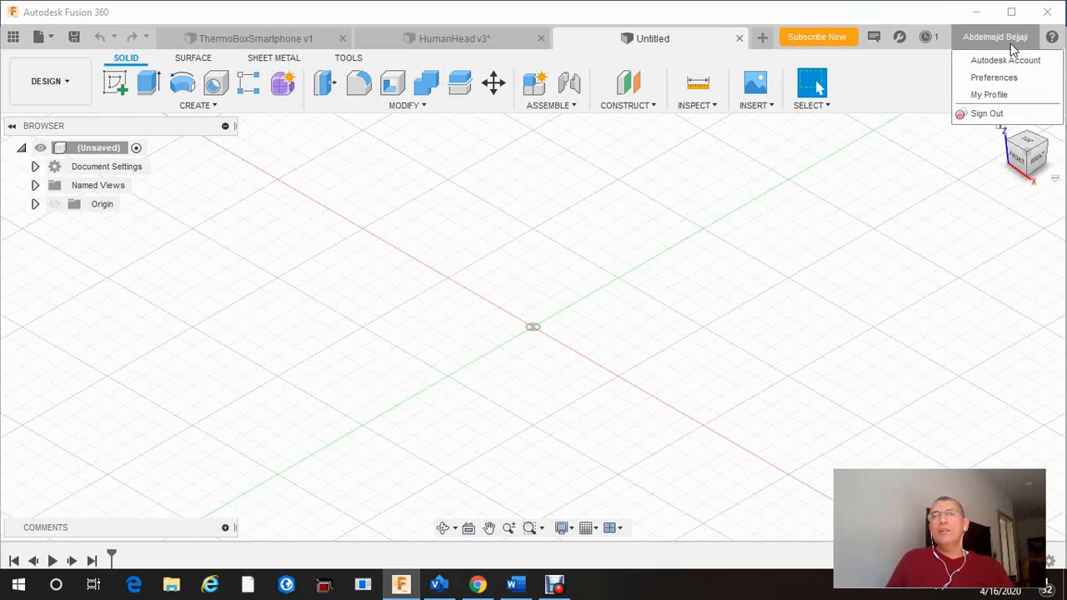
left_click(1038, 79)
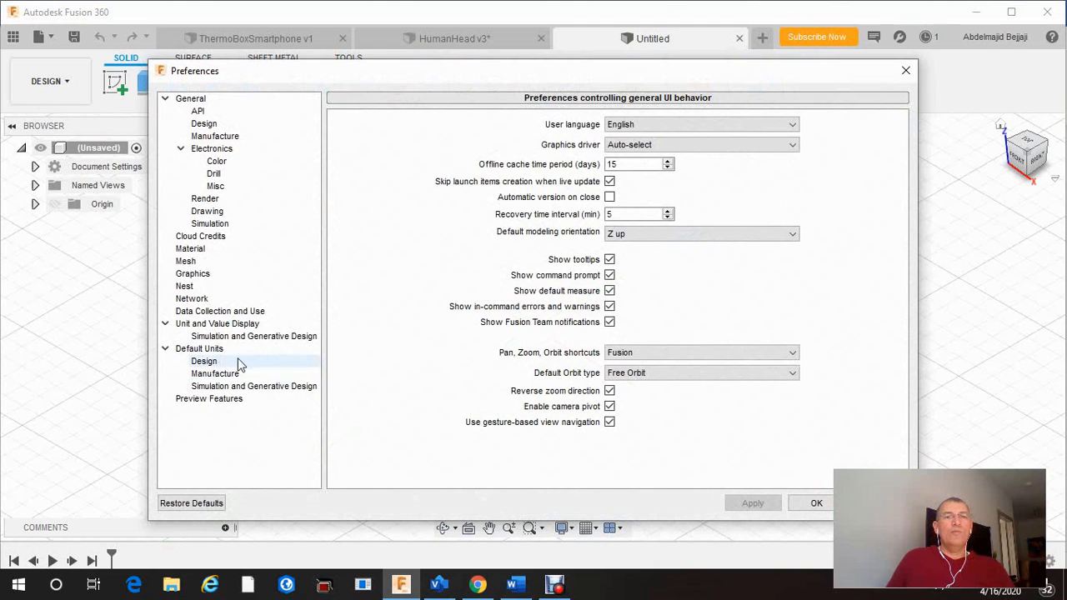
left_click(216, 365)
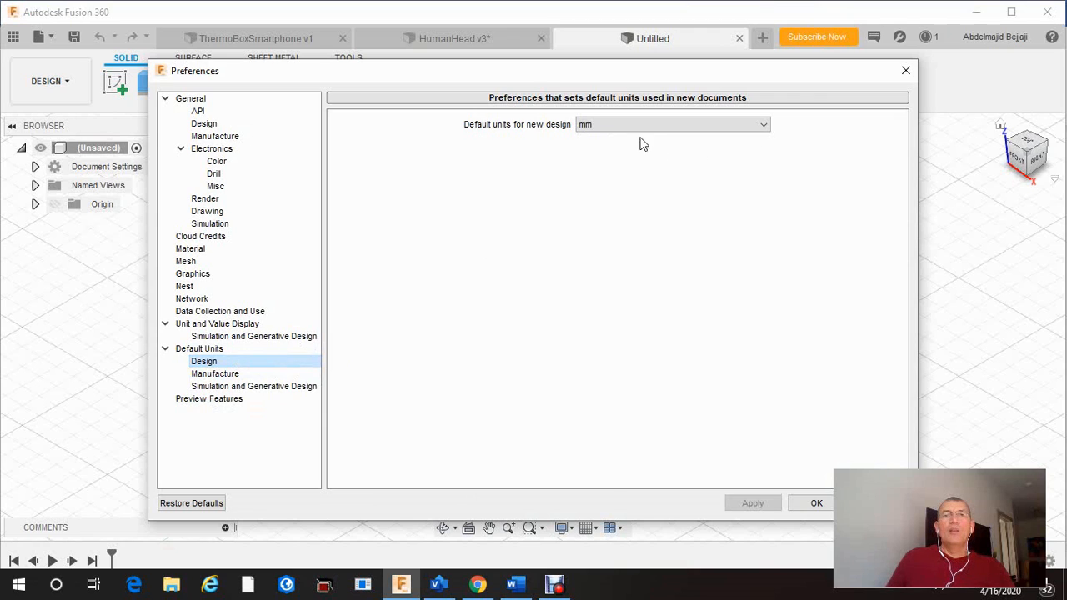
left_click(767, 125)
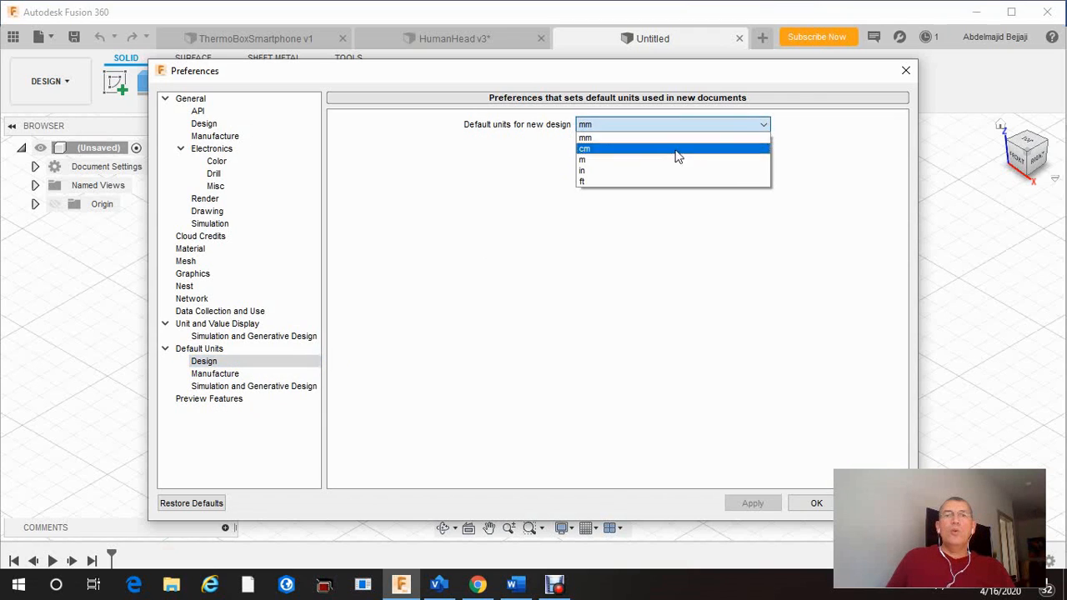
left_click(620, 138)
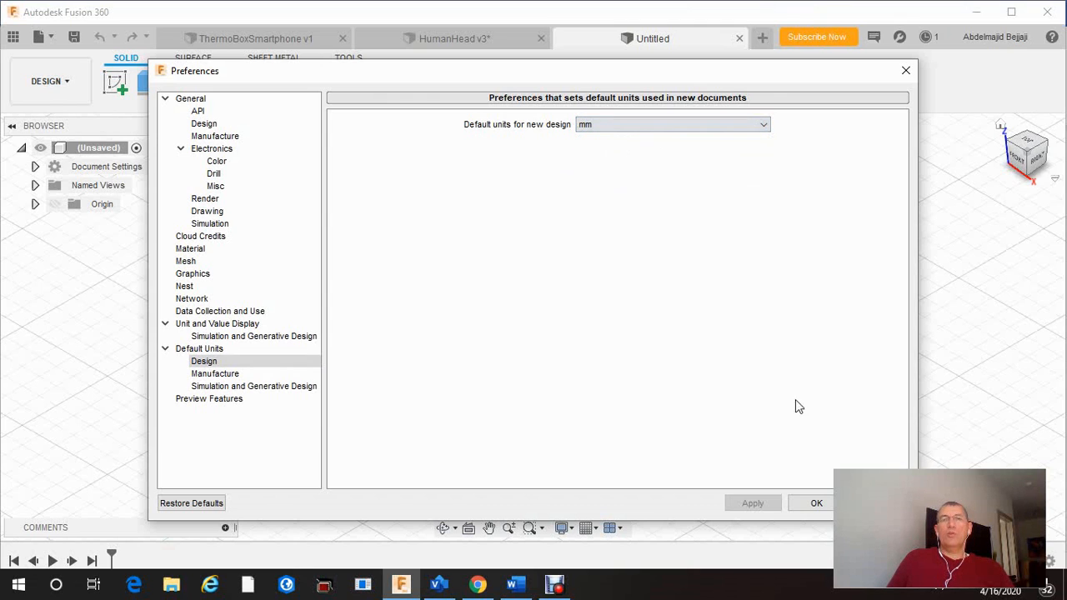
left_click(816, 504)
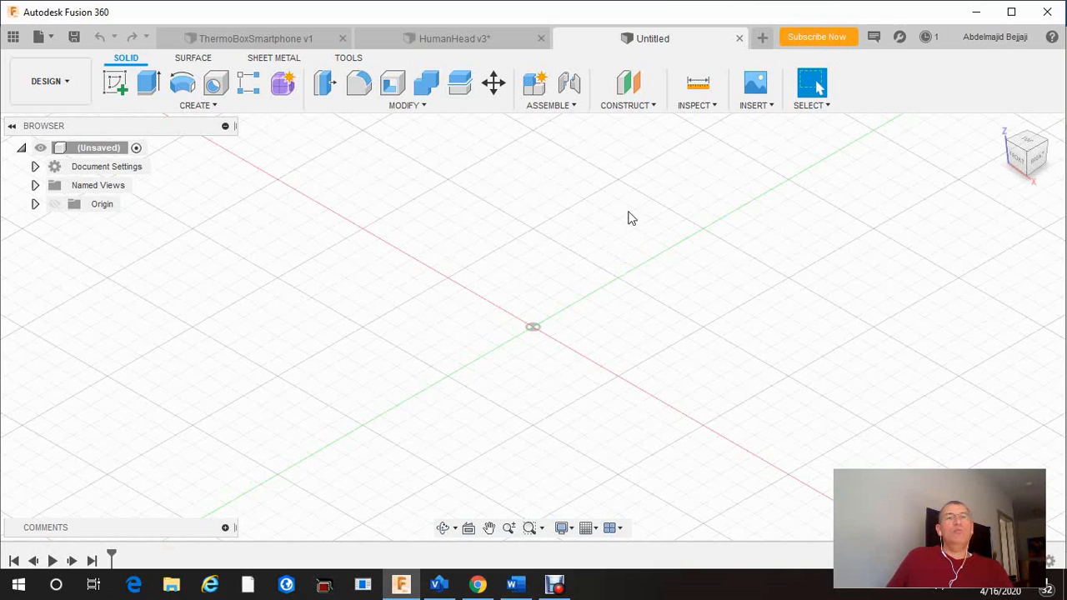
Create a new component under the unsaved root assembly and name it Box.
right_click(106, 153)
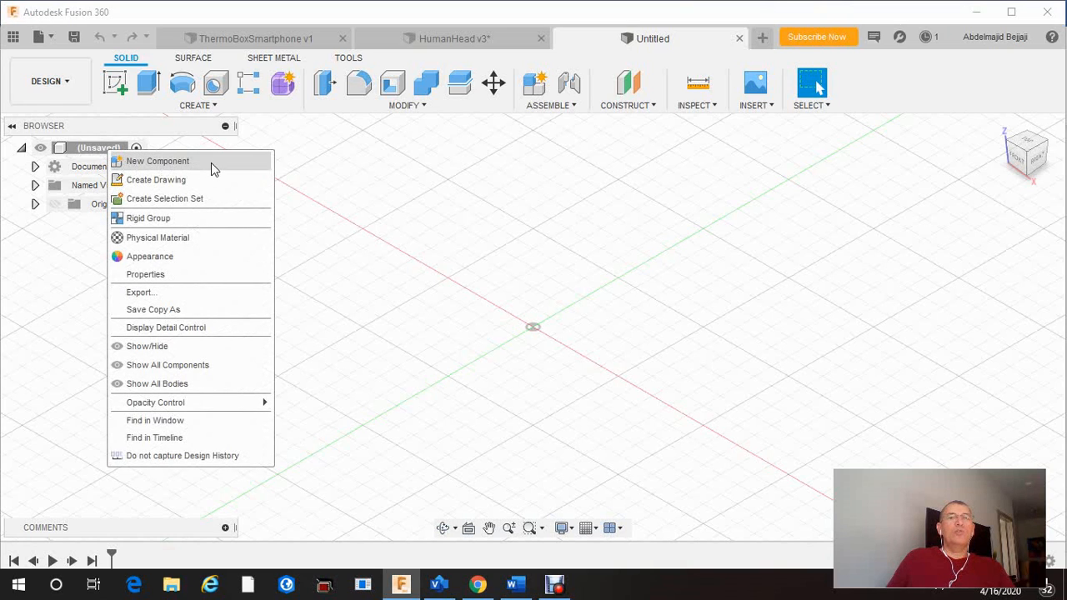
left_click(211, 163)
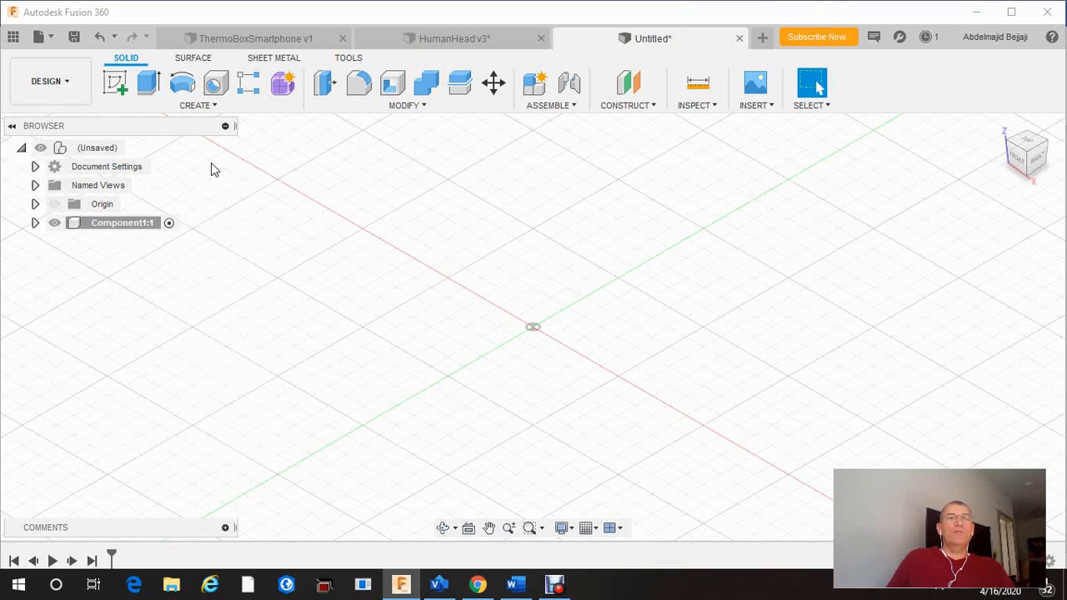
double_click(147, 224)
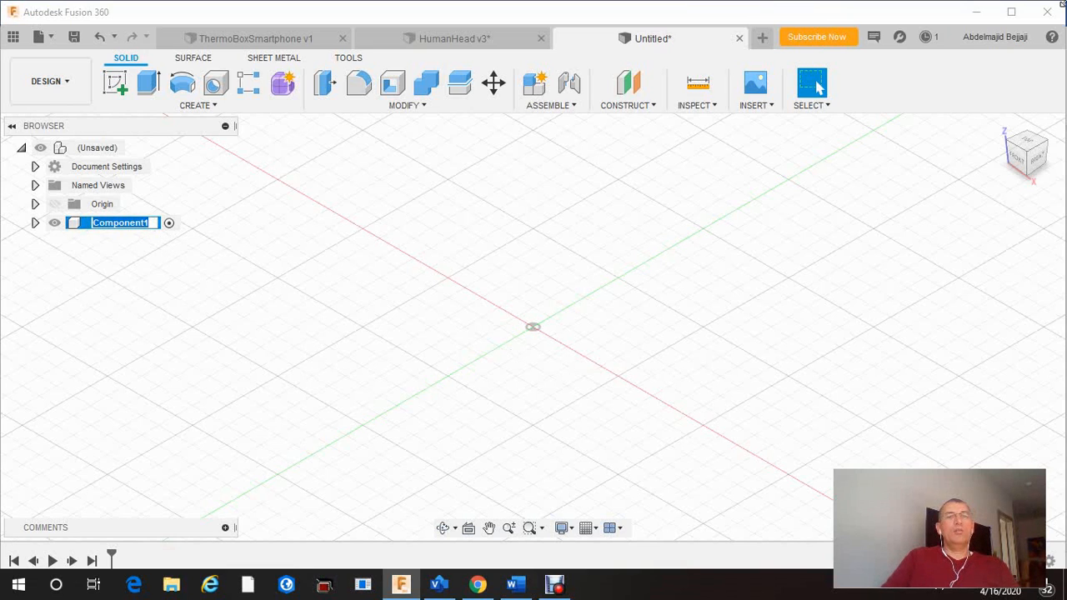
type("Box")
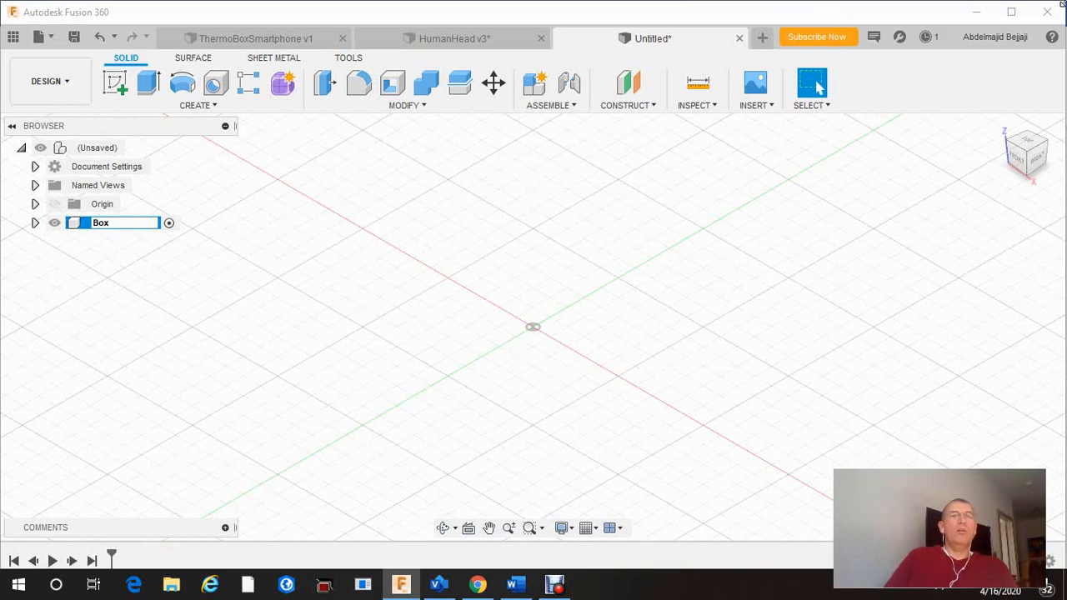
key("Return")
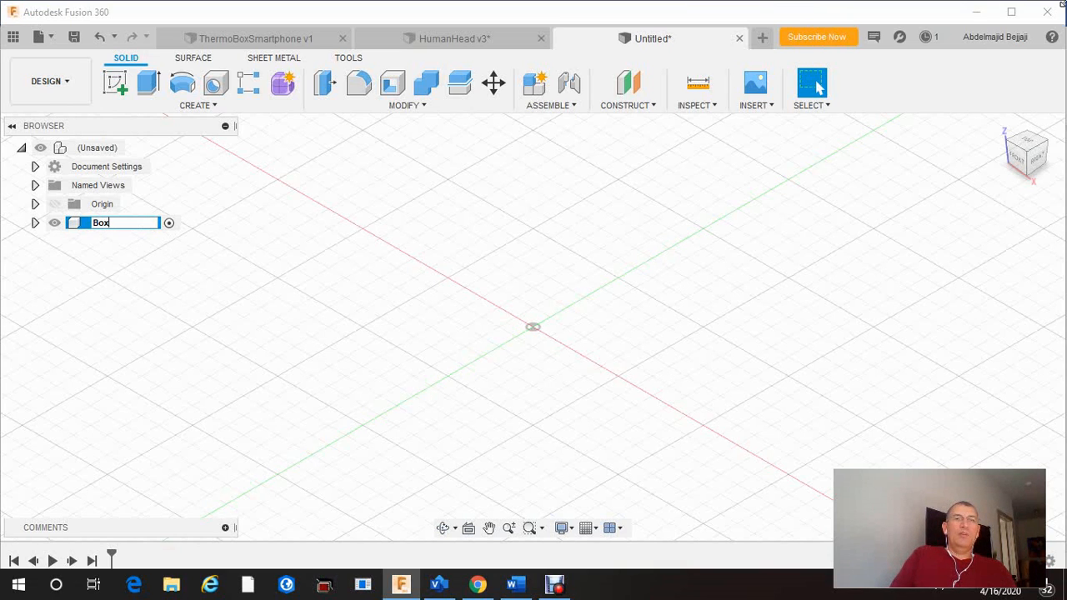
key("Return")
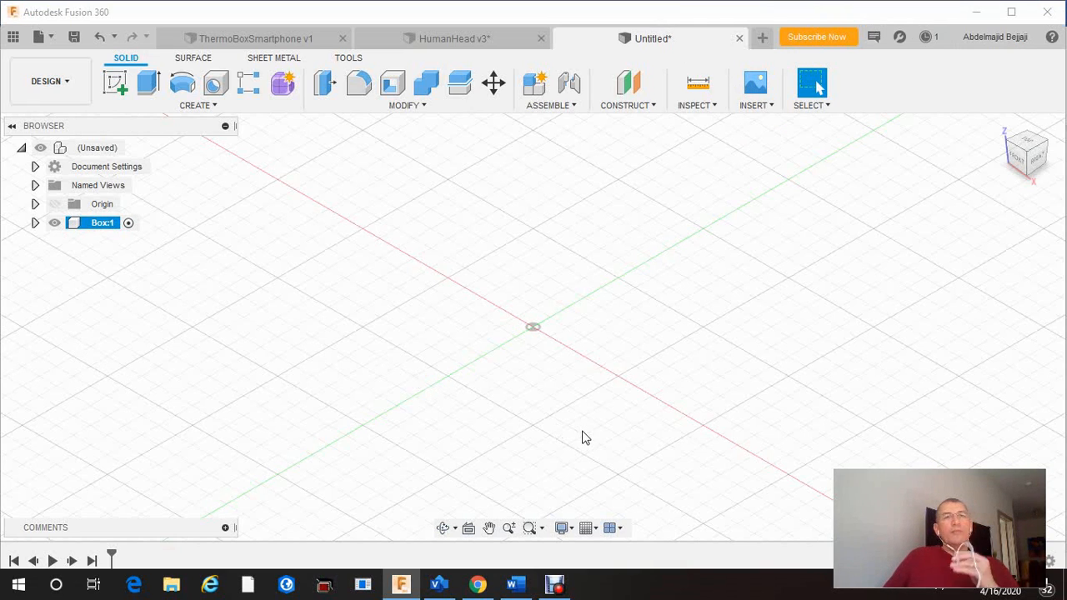
Expand the Box component and show its origin planes and axes in the canvas.
left_click(35, 223)
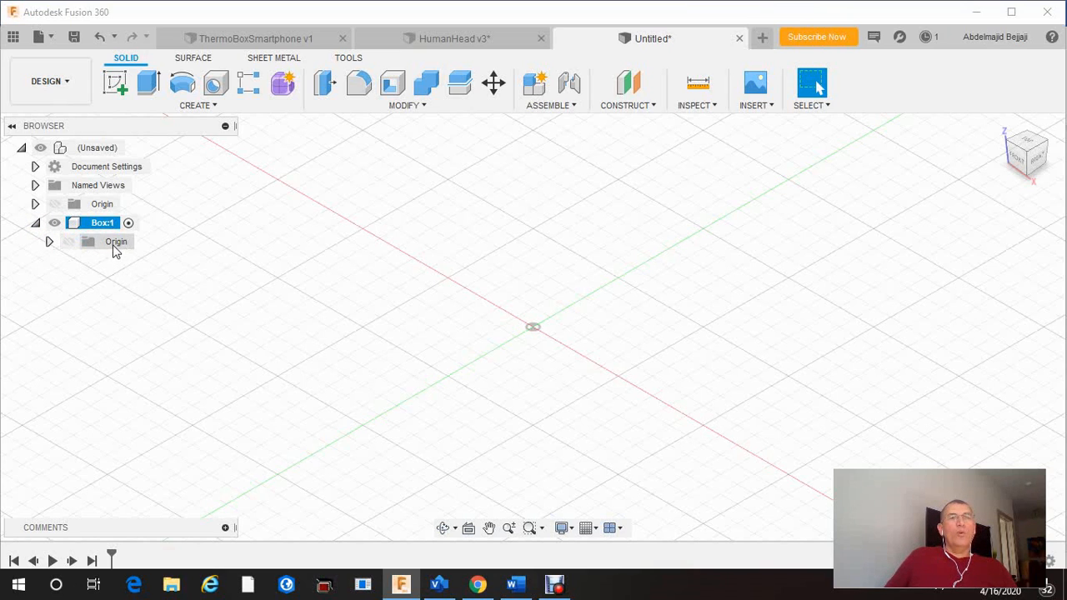
left_click(49, 243)
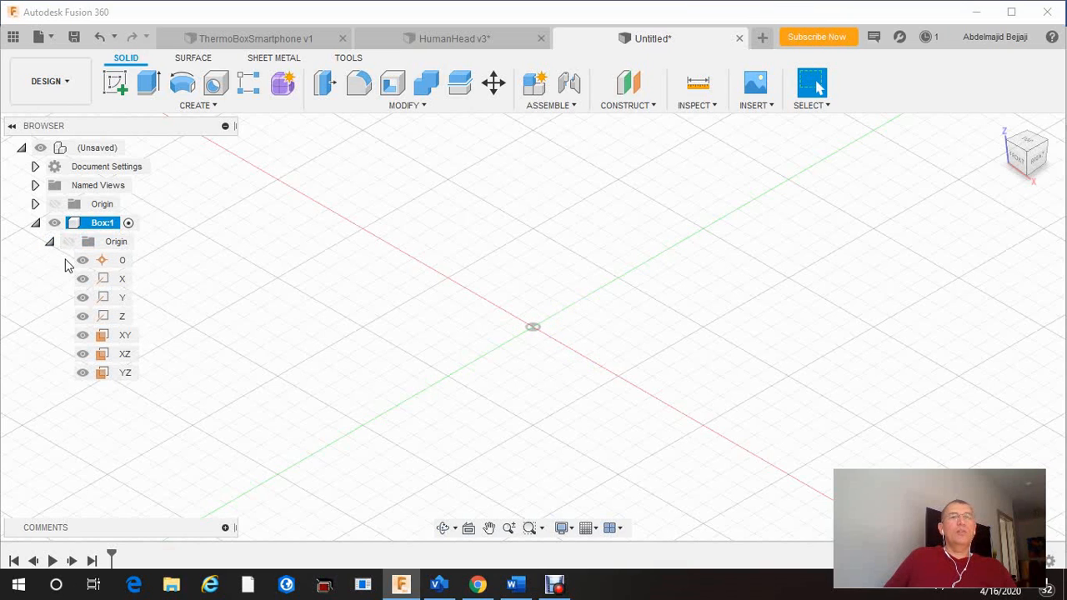
left_click(50, 242)
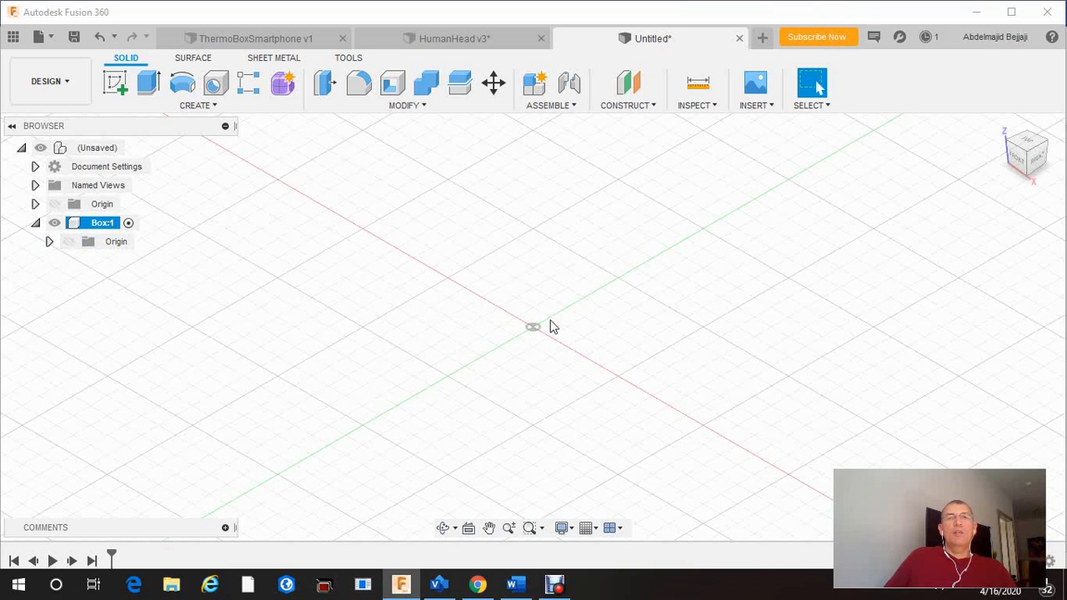
left_click(71, 243)
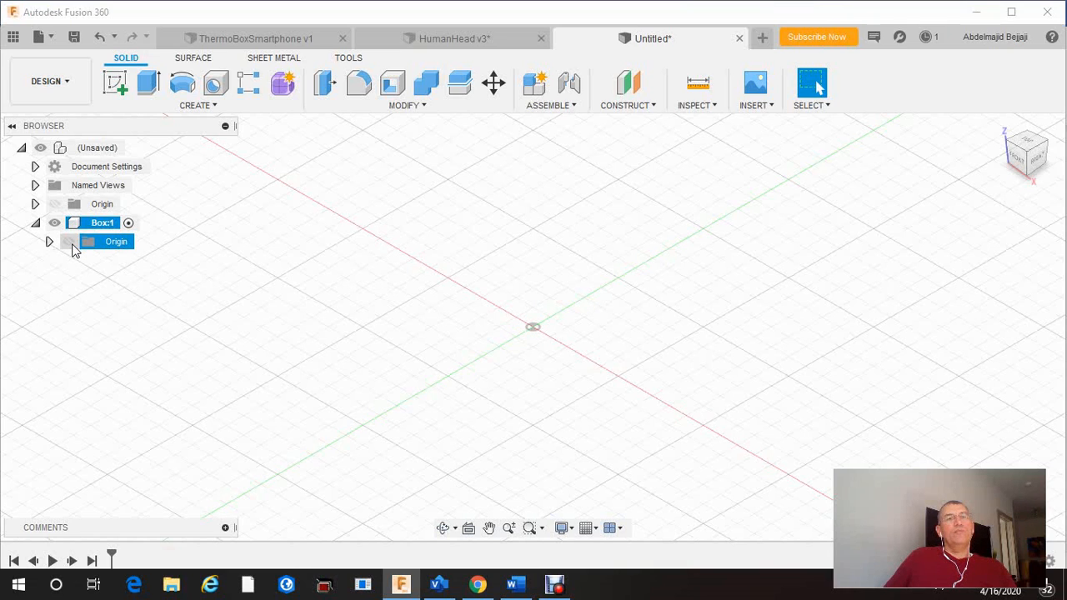
left_click(70, 242)
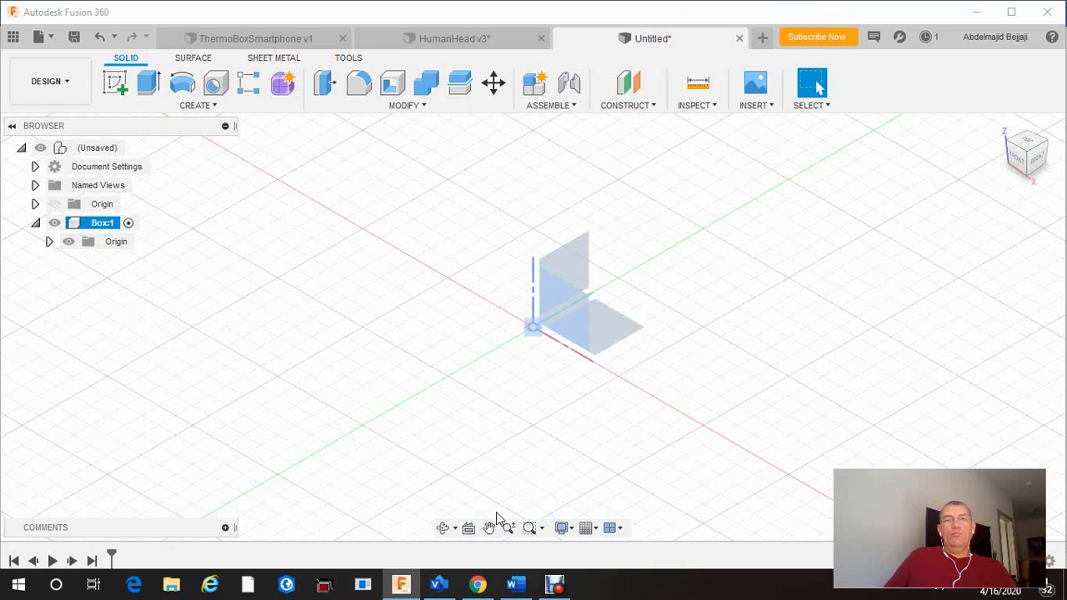
Create a sketch on the Box component's horizontal XY origin plane, continuing without capturing the moved position.
left_click(442, 529)
left_click_drag(609, 366, 584, 286)
left_click_drag(437, 335, 508, 346)
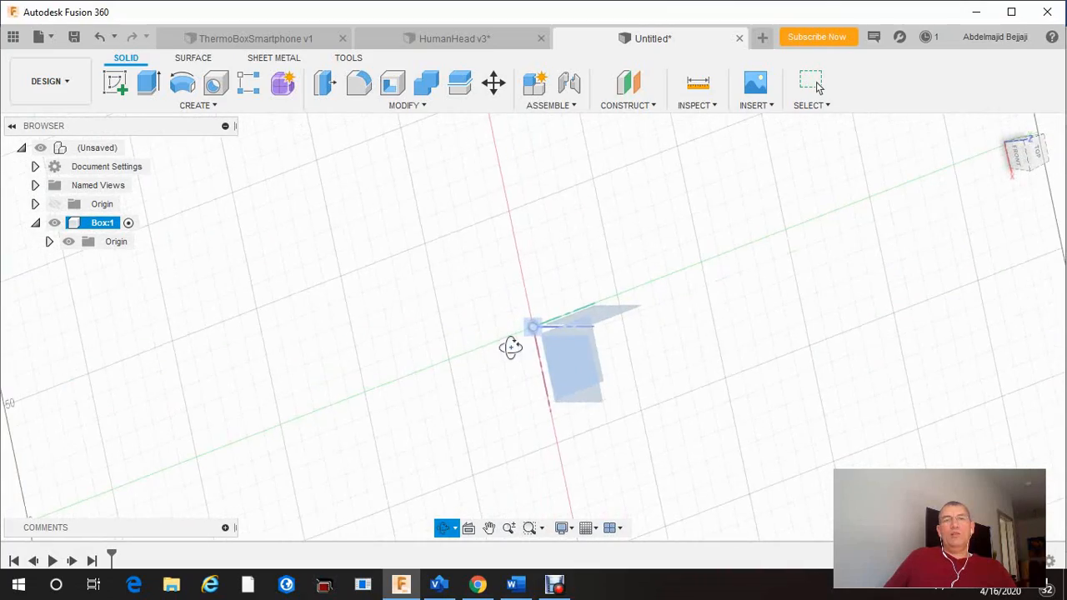
left_click_drag(696, 362, 567, 291)
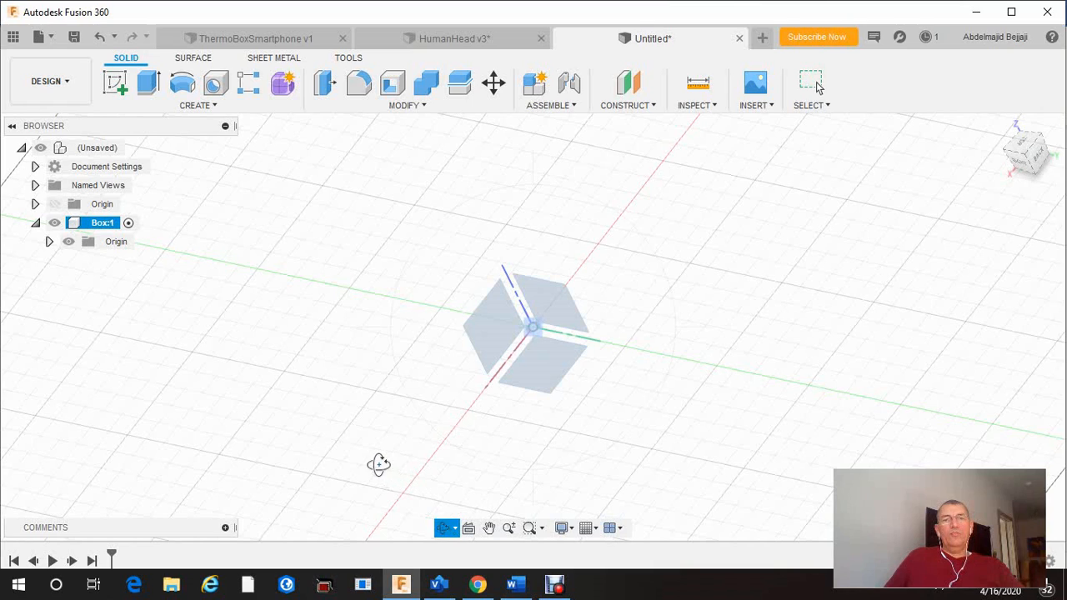
key("Escape")
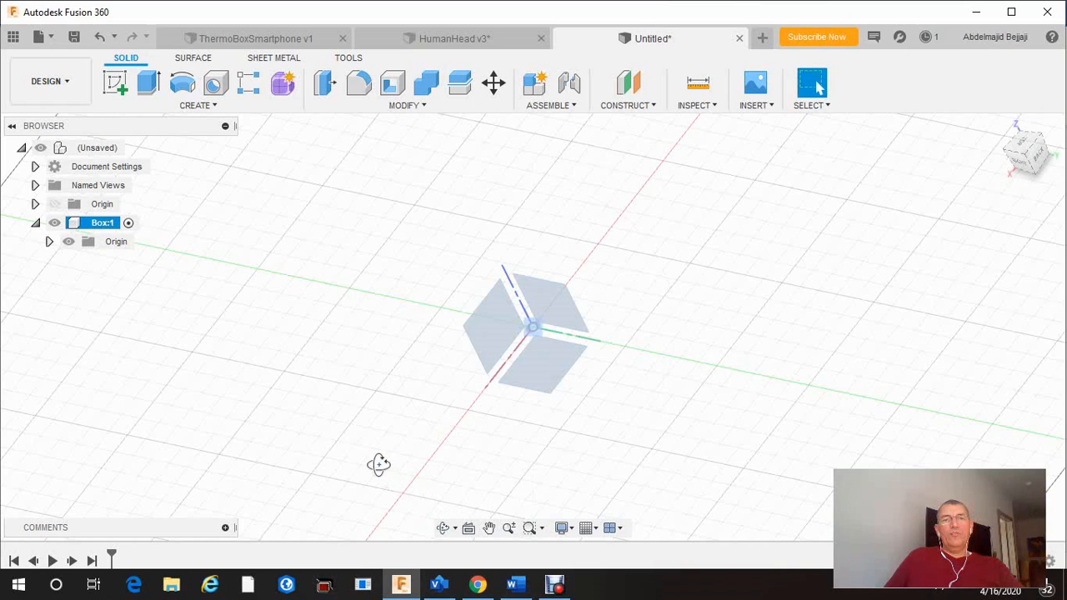
left_click(547, 371)
left_click(565, 364)
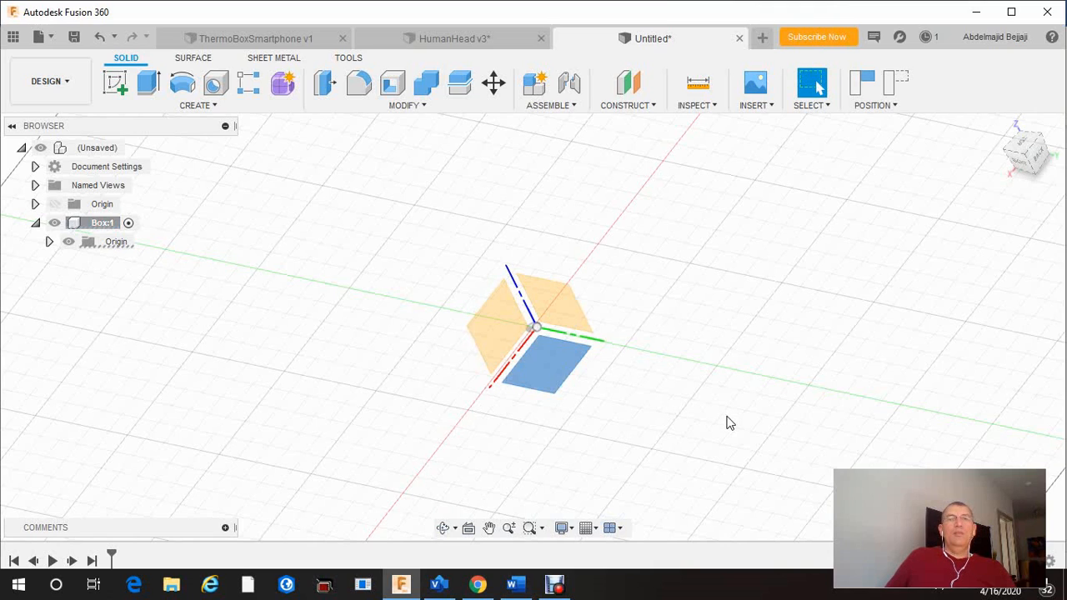
right_click(550, 370)
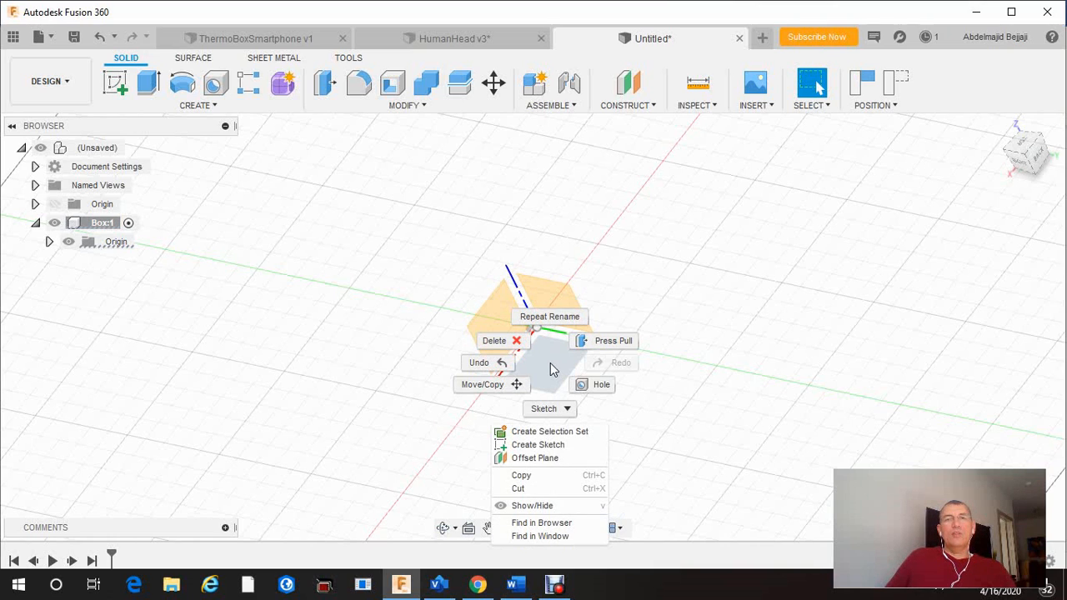
left_click(574, 450)
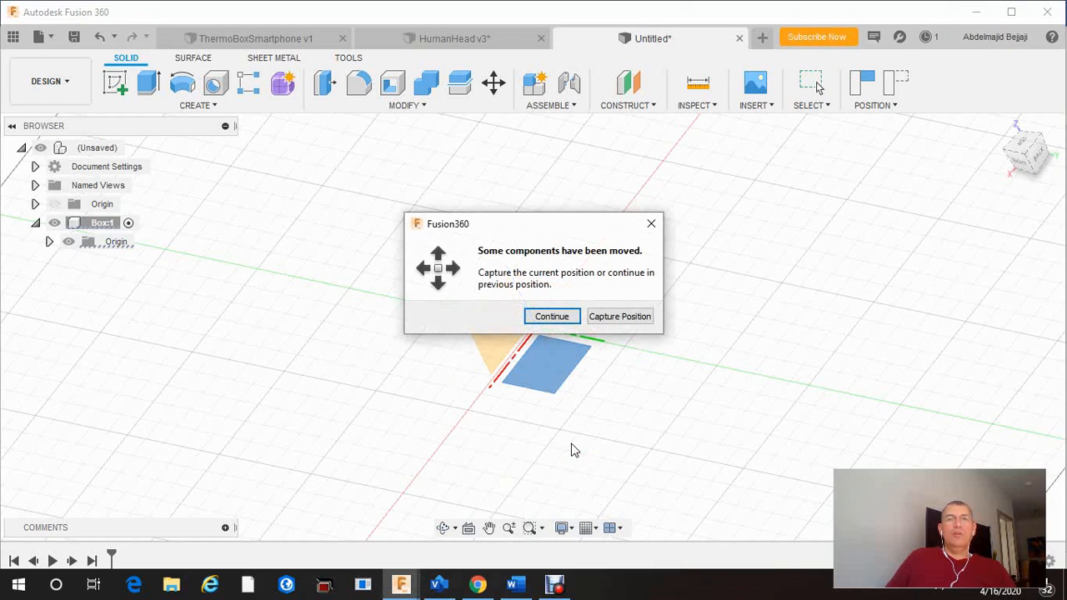
left_click(551, 318)
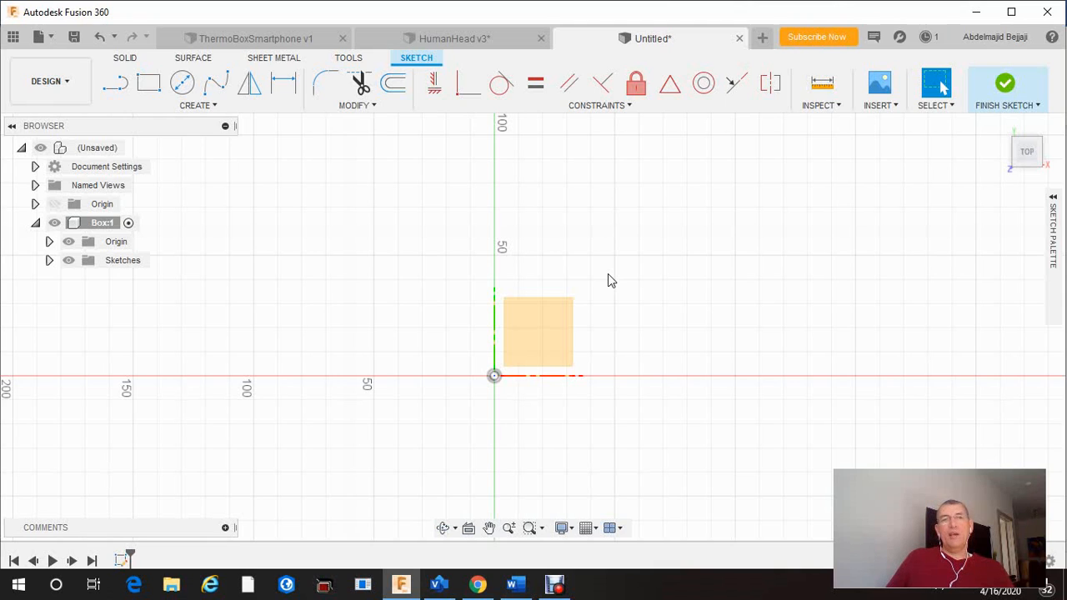
left_click(212, 107)
mouse_move(190, 140)
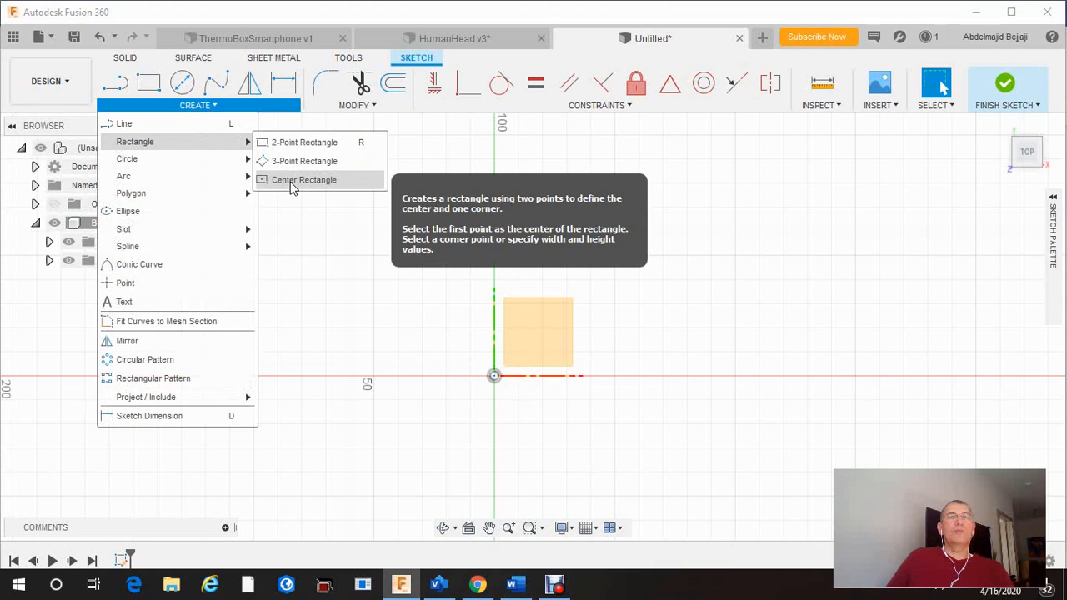
left_click(773, 264)
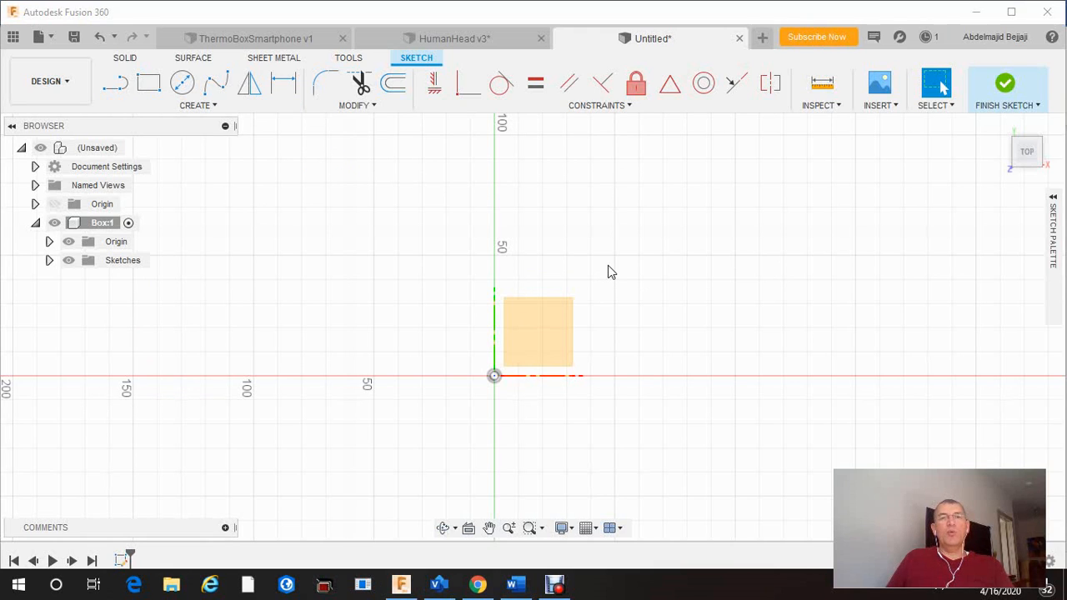
Find the Center Rectangle tool by searching for "rec" and draw a rectangle 38 mm wide and 23 mm high centred on the origin.
key("s")
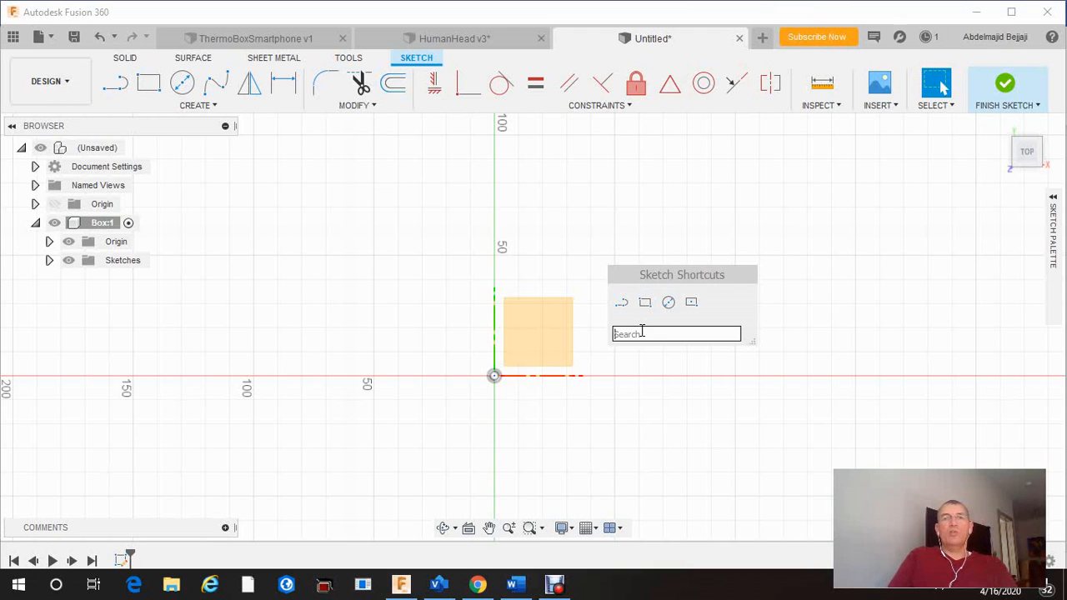
type("rec")
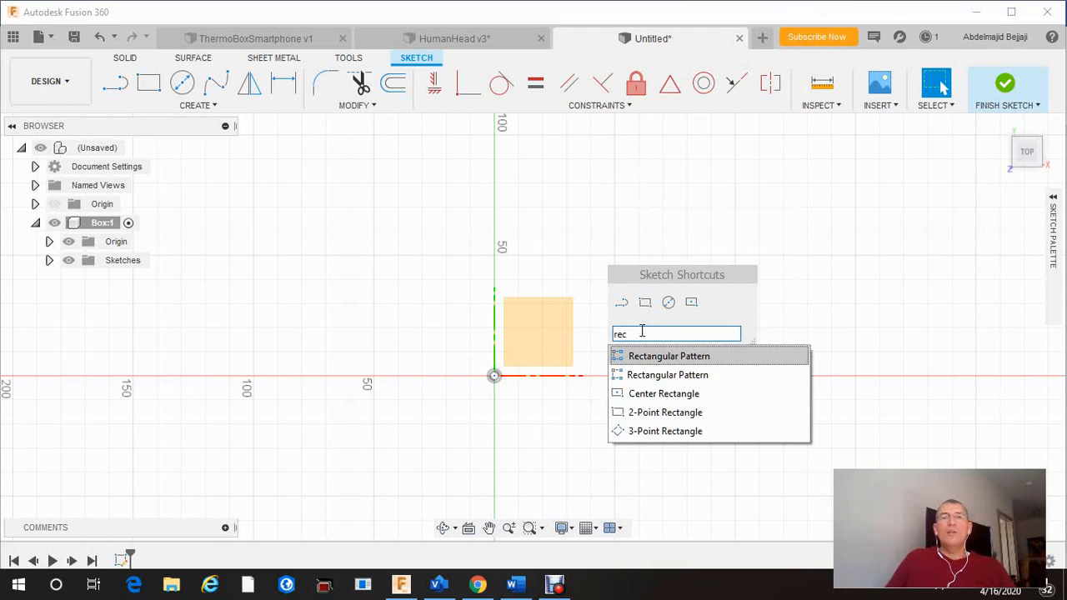
left_click(661, 403)
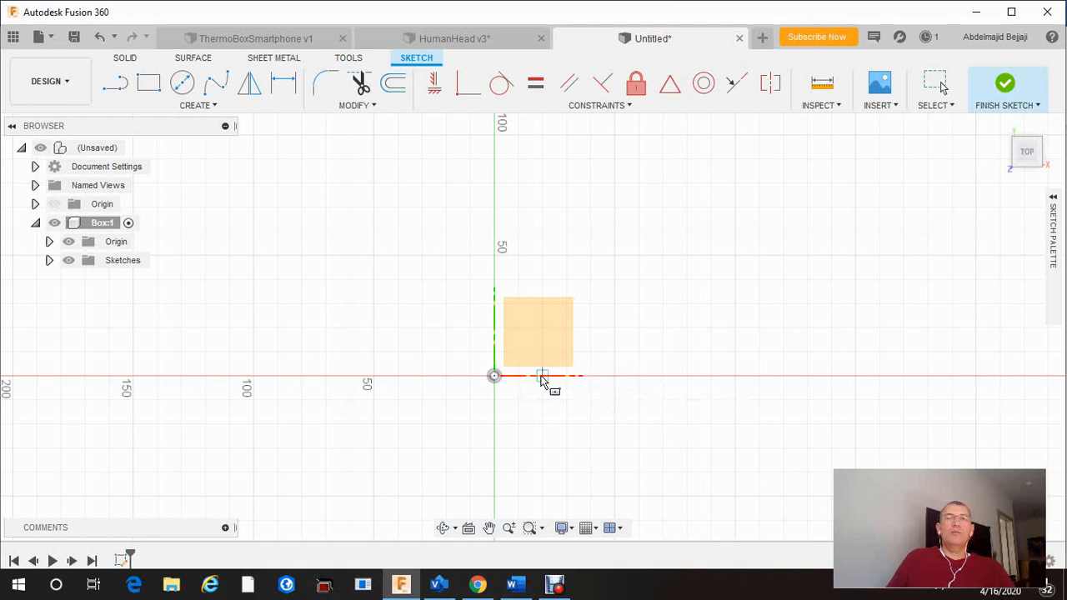
left_click(495, 377)
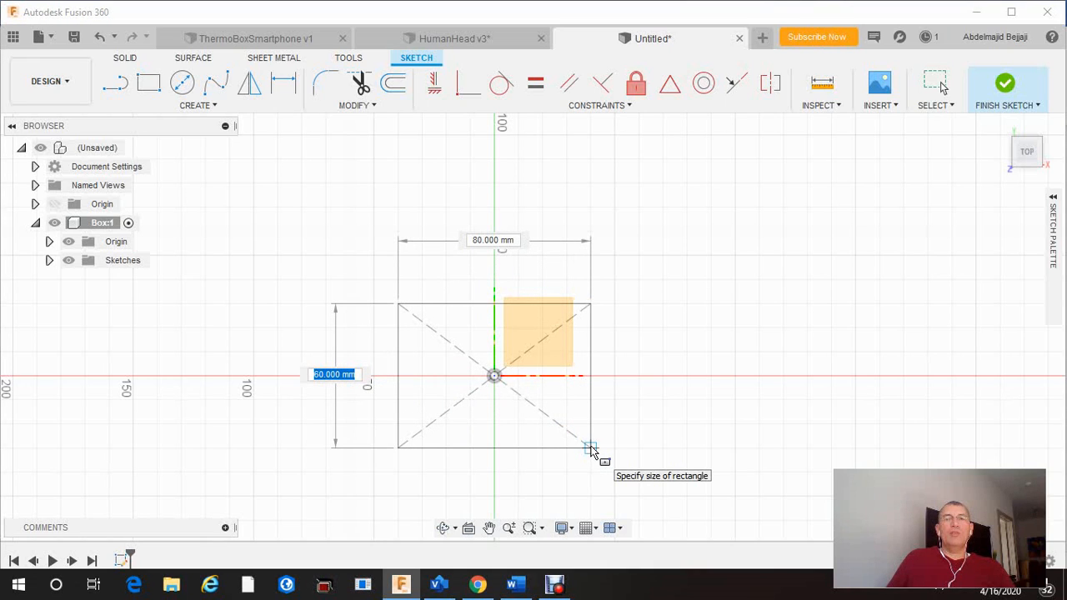
key("Tab")
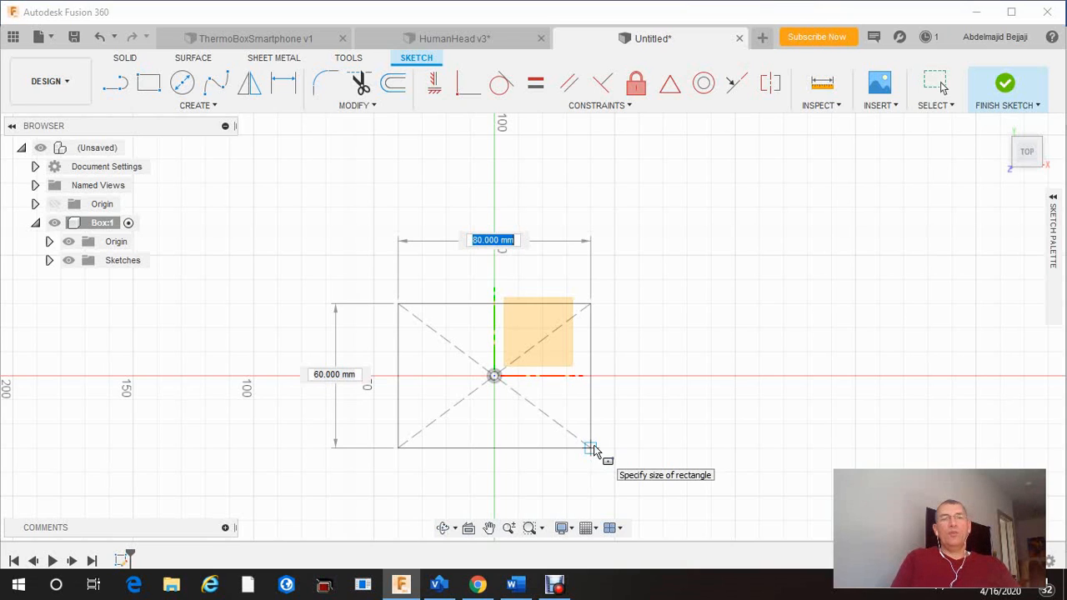
type("38")
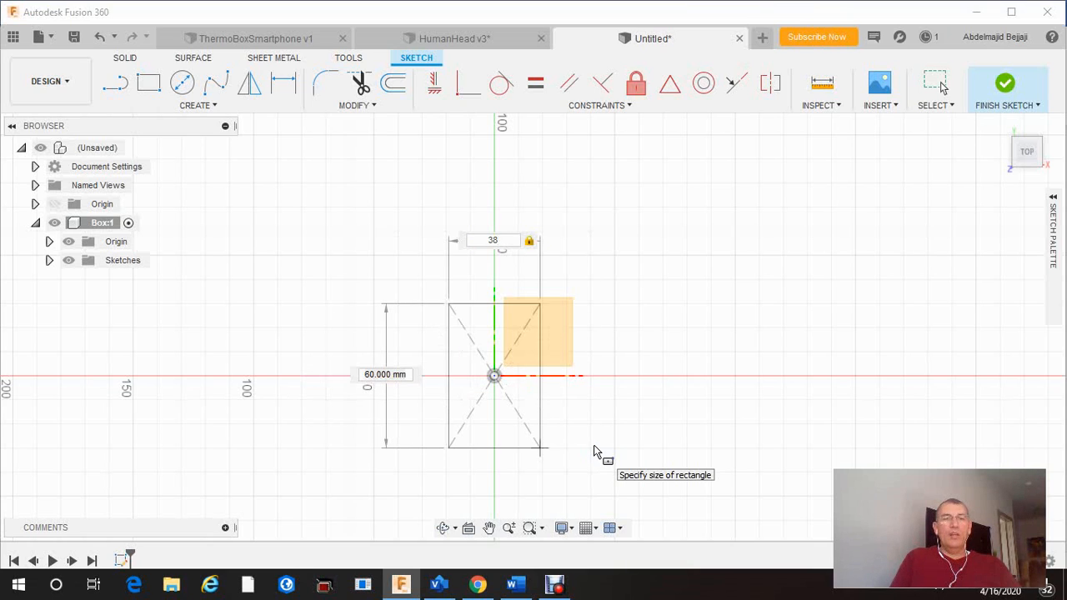
key("Tab")
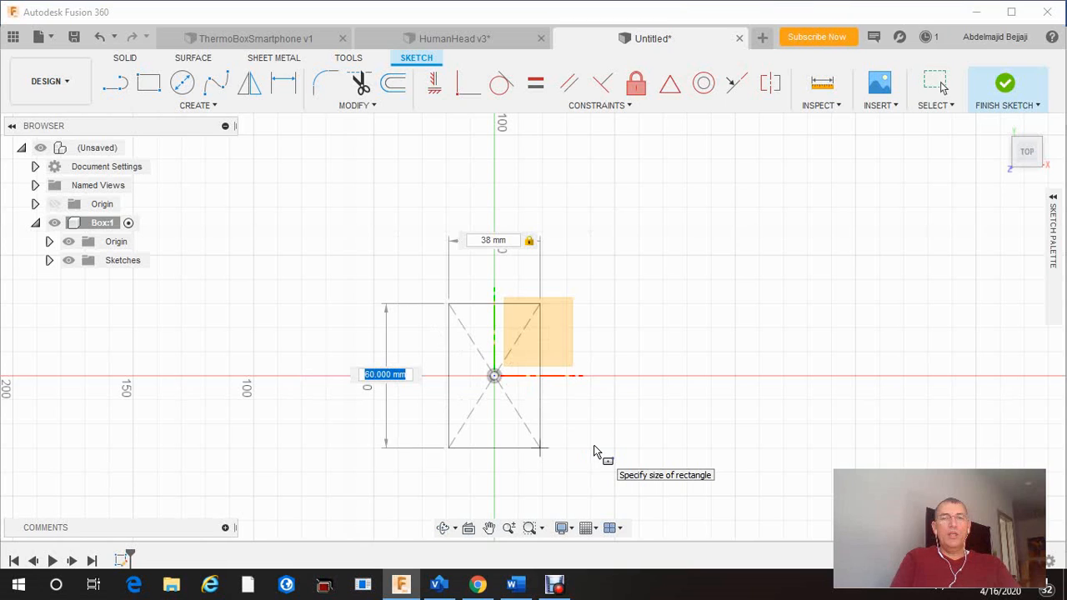
type("23")
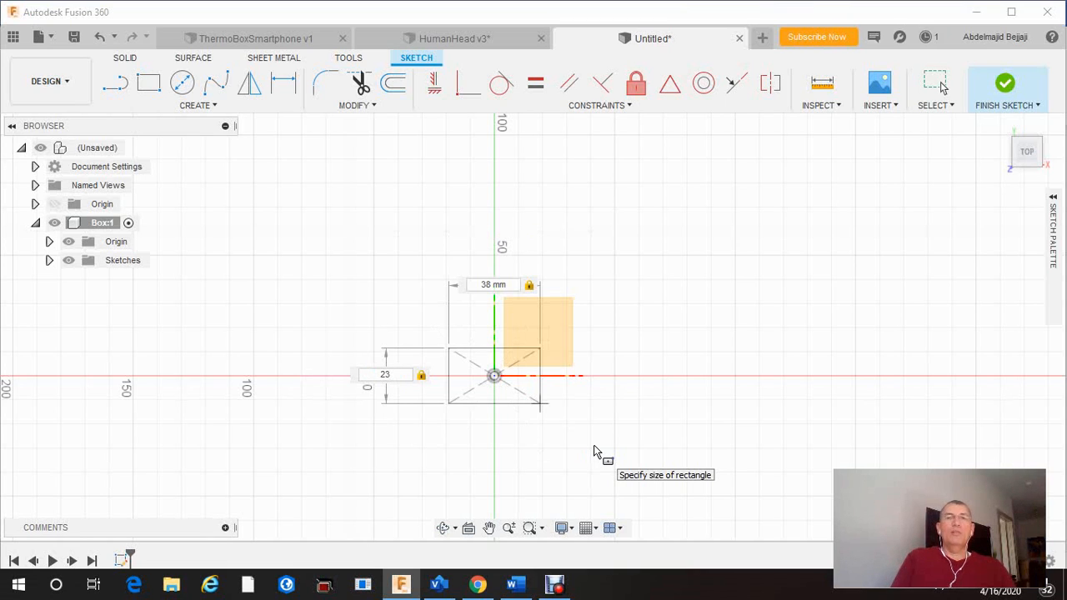
key("Return")
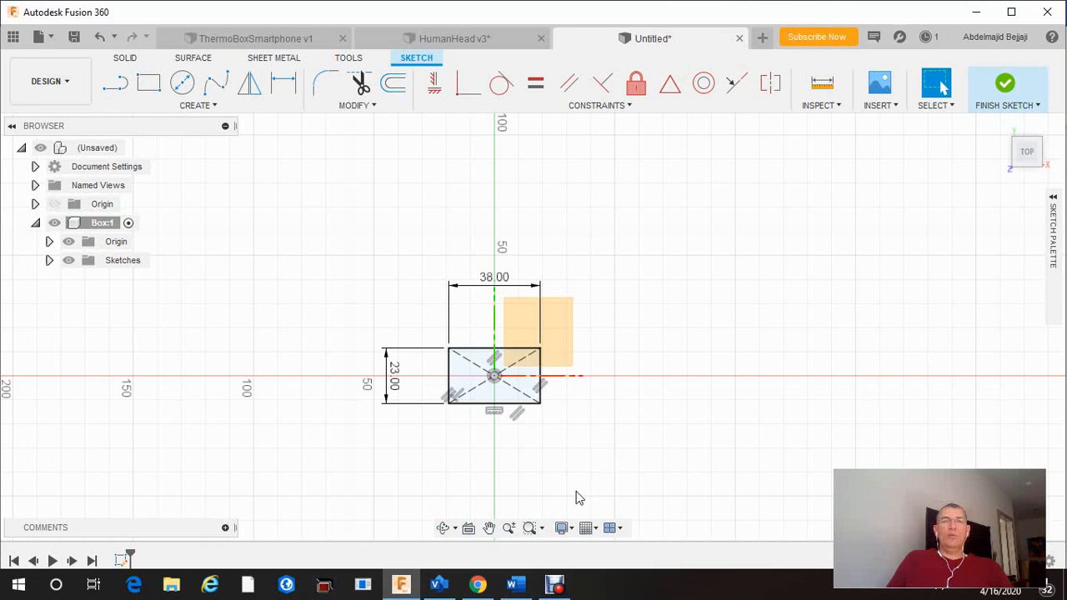
Extrude the centred 38 x 23 mm rectangle profile 10 mm into a solid.
left_click(489, 528)
left_click_drag(523, 453, 558, 365)
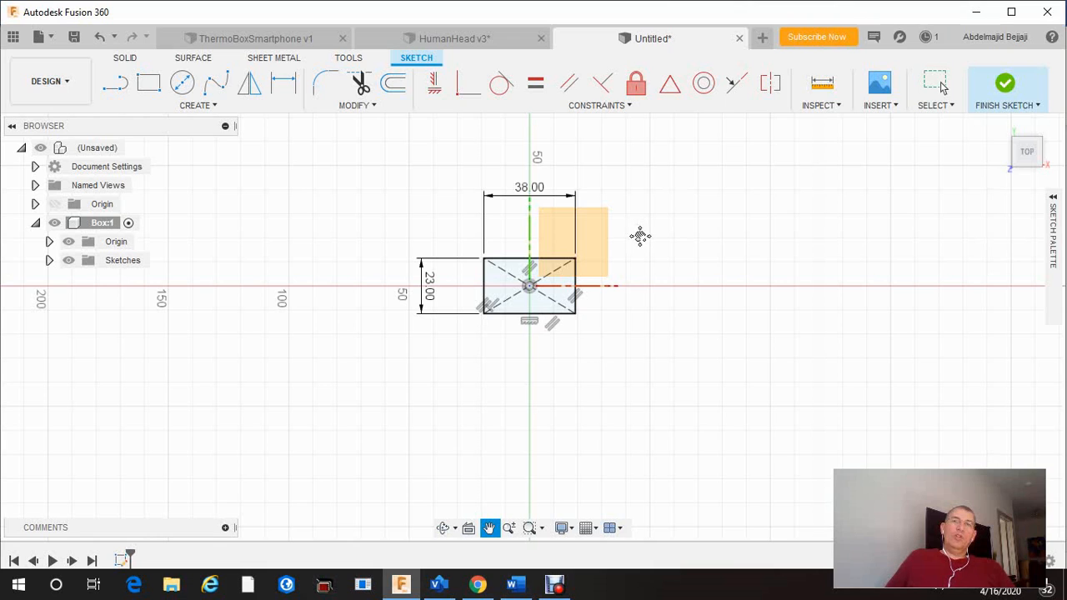
scroll(642, 275, "up", 2)
scroll(647, 277, "up", 1)
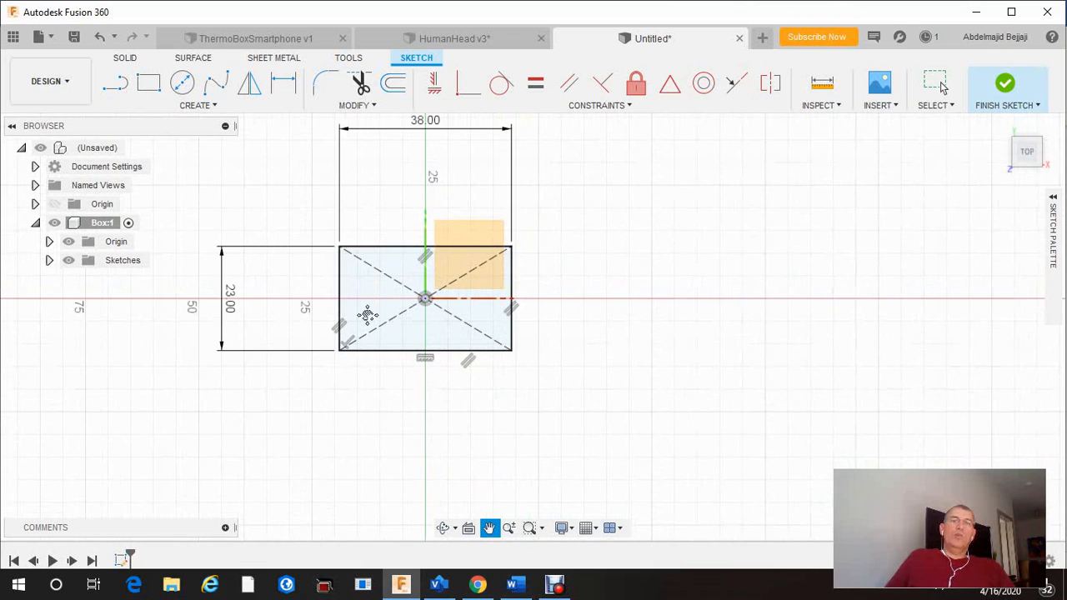
scroll(278, 260, "up", 3)
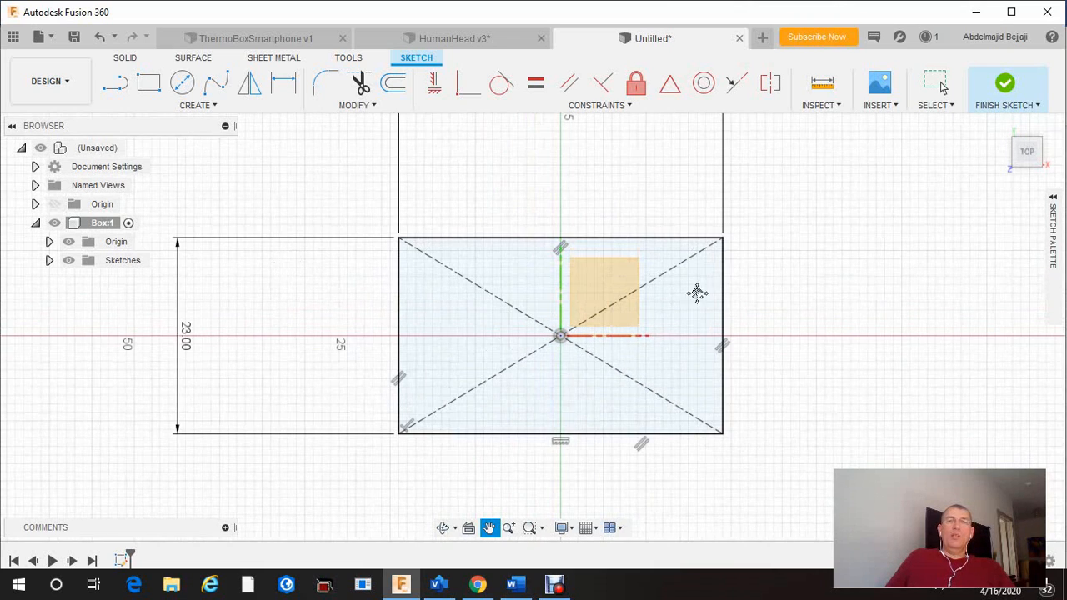
scroll(725, 295, "down", 3)
scroll(724, 296, "up", 3)
scroll(724, 296, "down", 1)
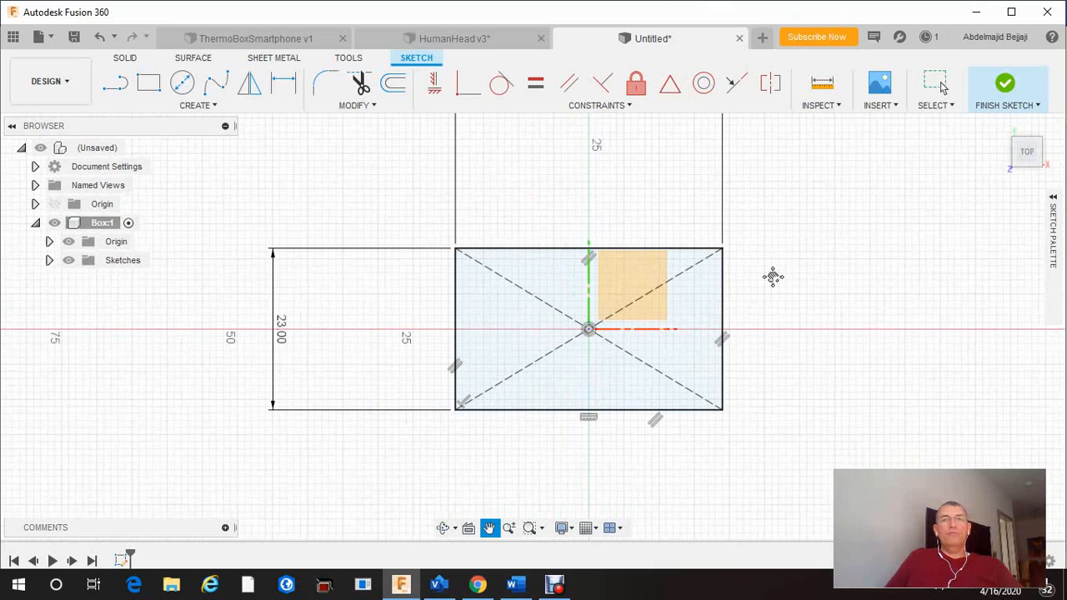
key("Escape")
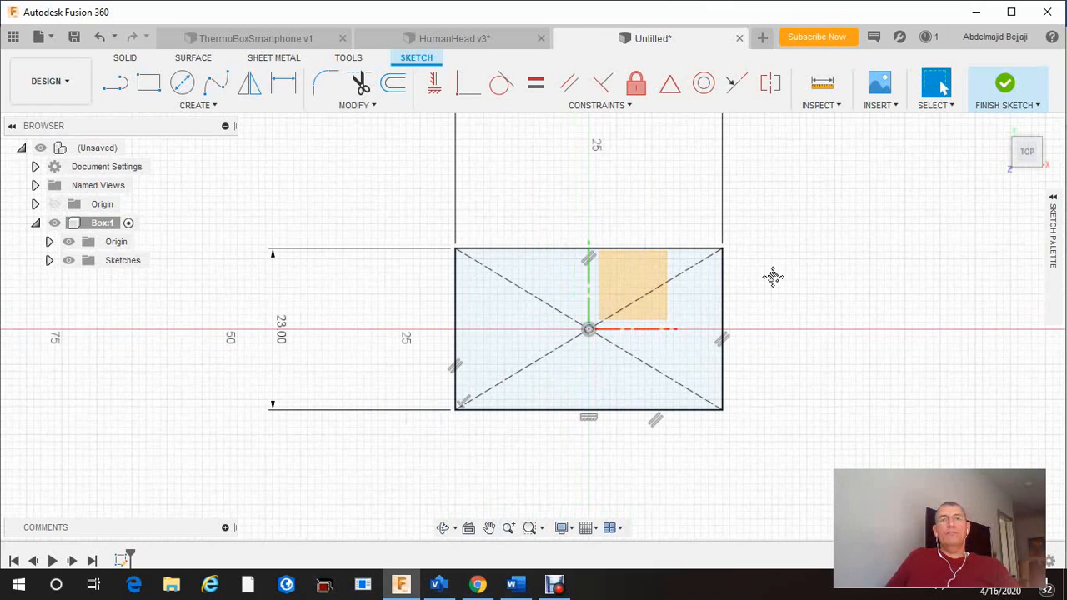
left_click(707, 306)
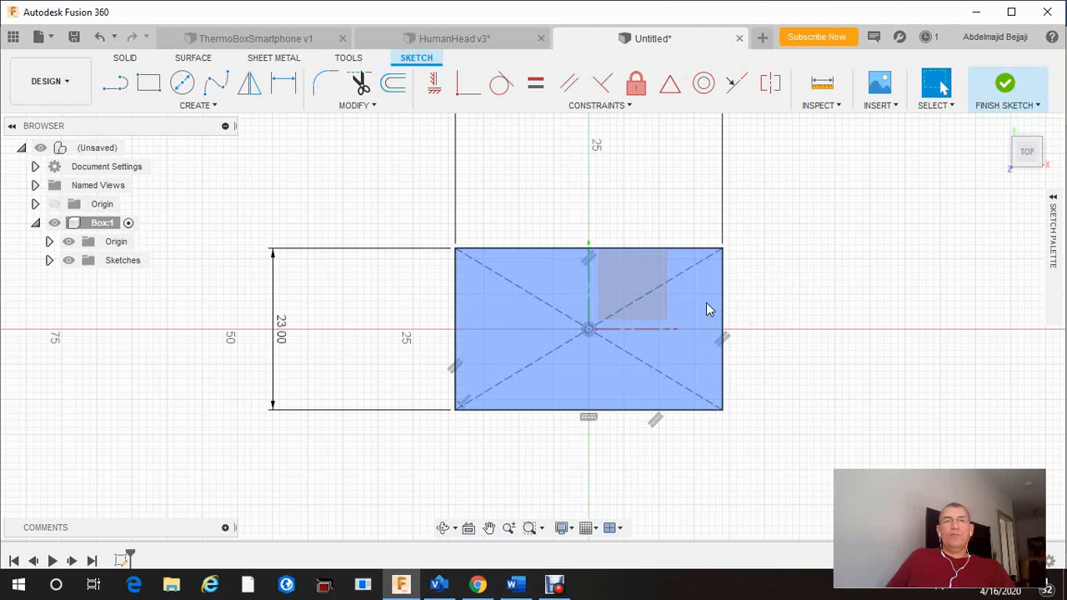
left_click(706, 305)
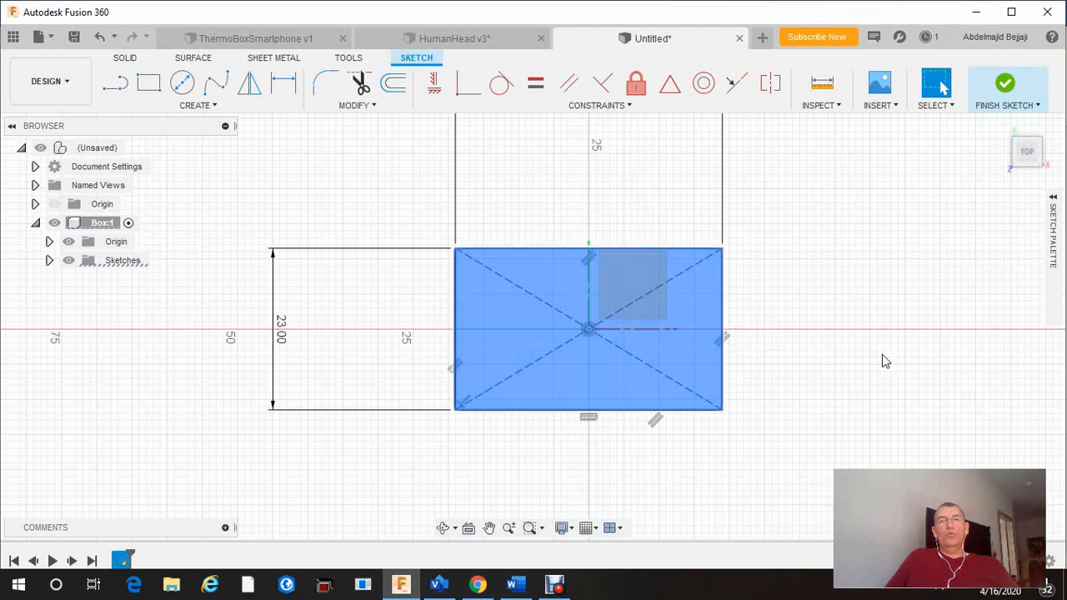
key("e")
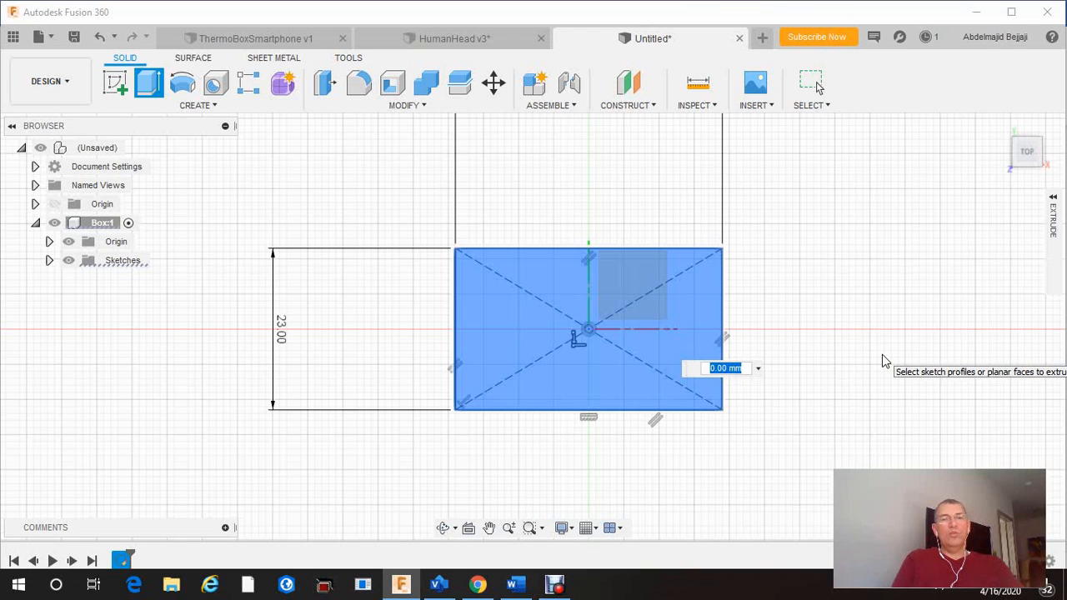
type("10")
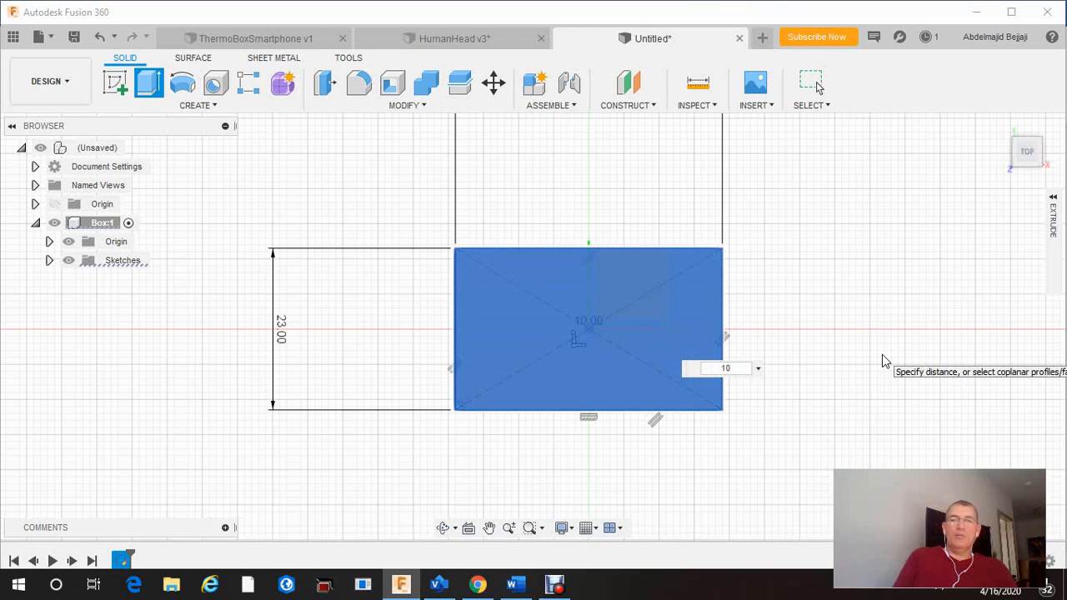
key("Return")
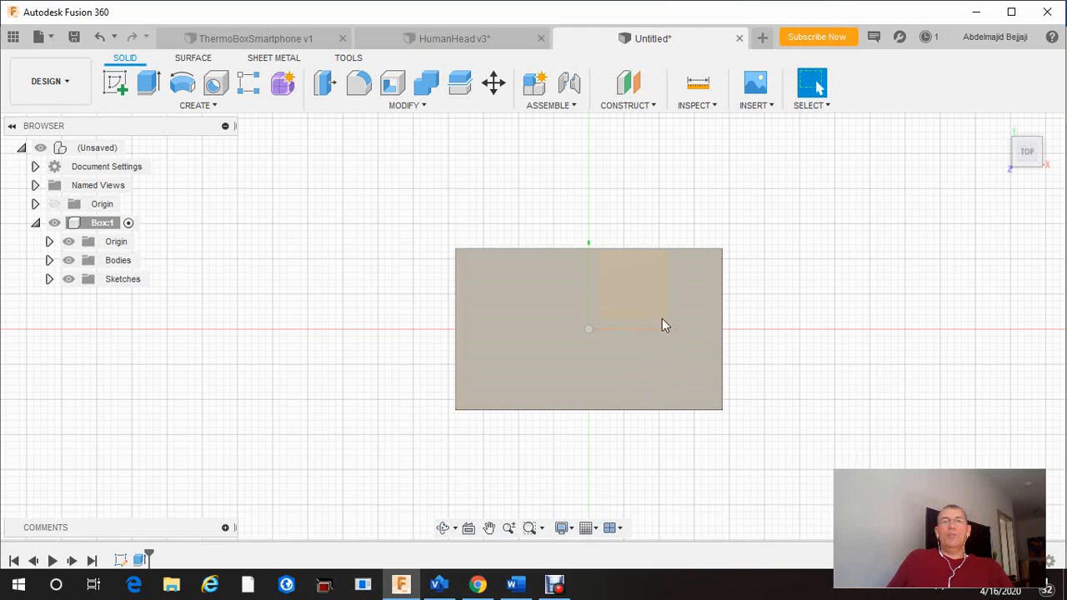
Examine the extruded box from several angles, highlighting its side and top faces.
left_click(443, 531)
left_click_drag(462, 431, 476, 408)
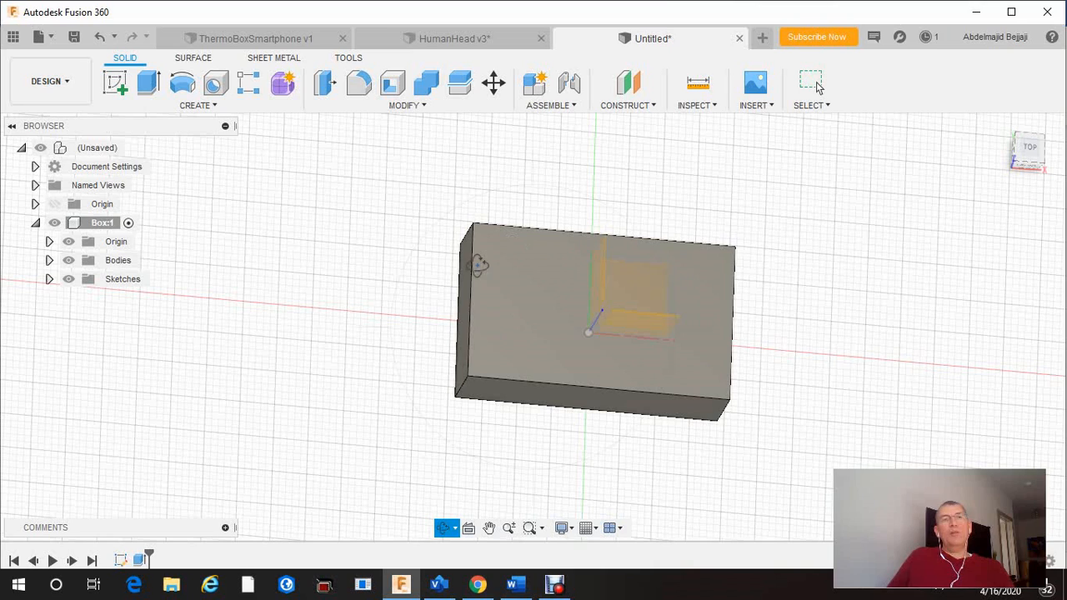
key("Escape")
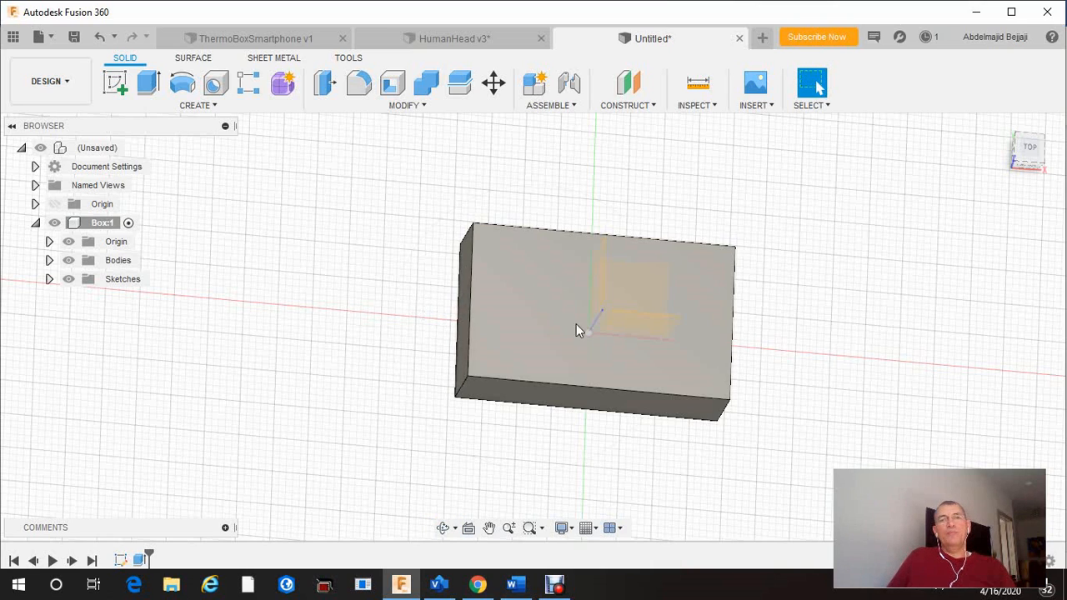
left_click(520, 315)
left_click(545, 399)
left_click(464, 367)
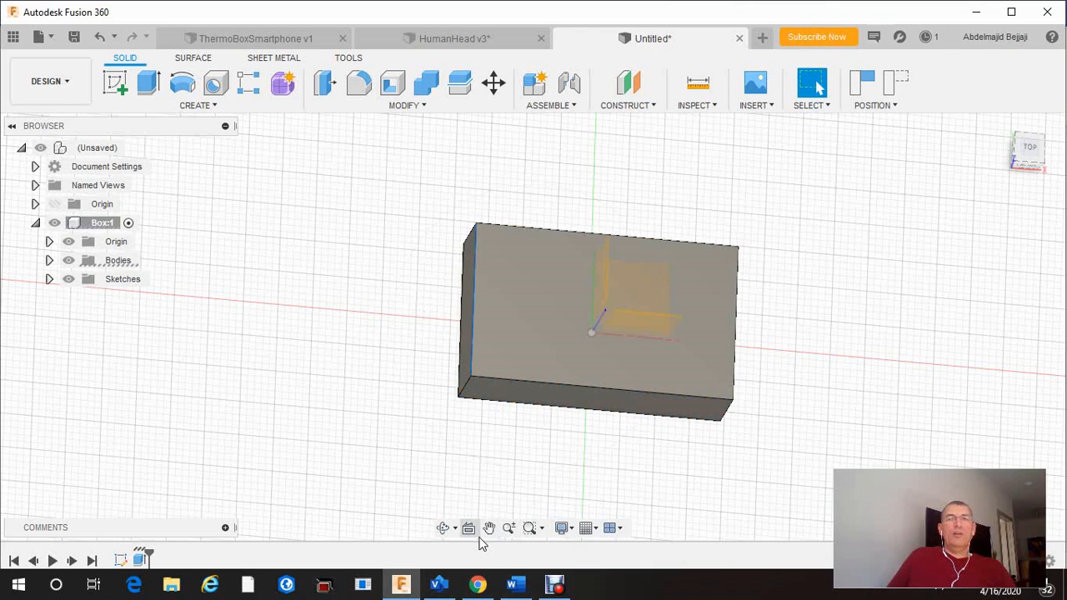
left_click(443, 528)
left_click_drag(440, 415, 481, 428)
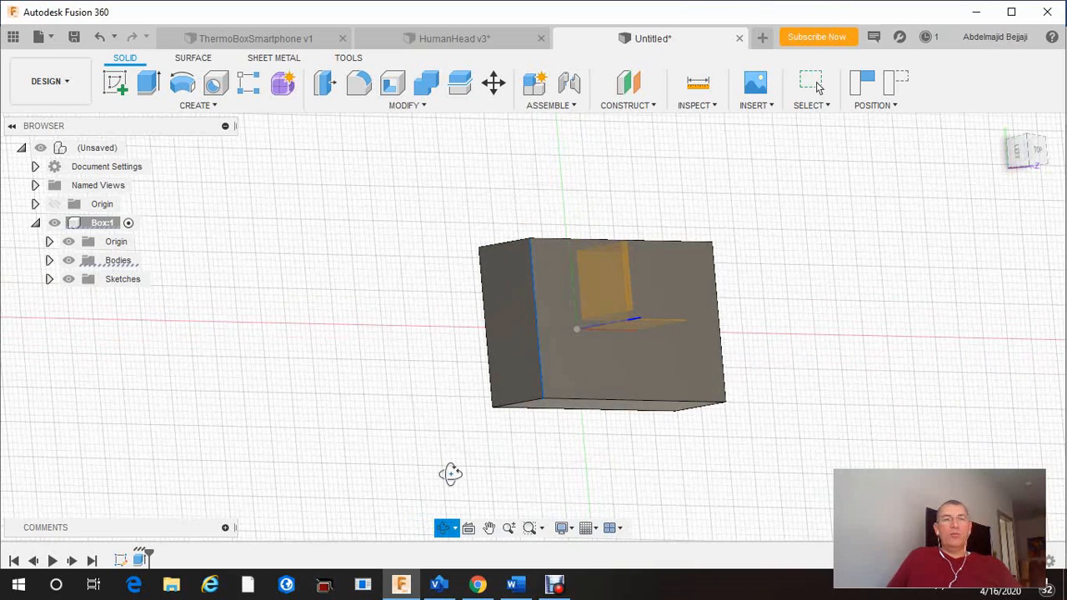
key("Escape")
left_click(516, 365)
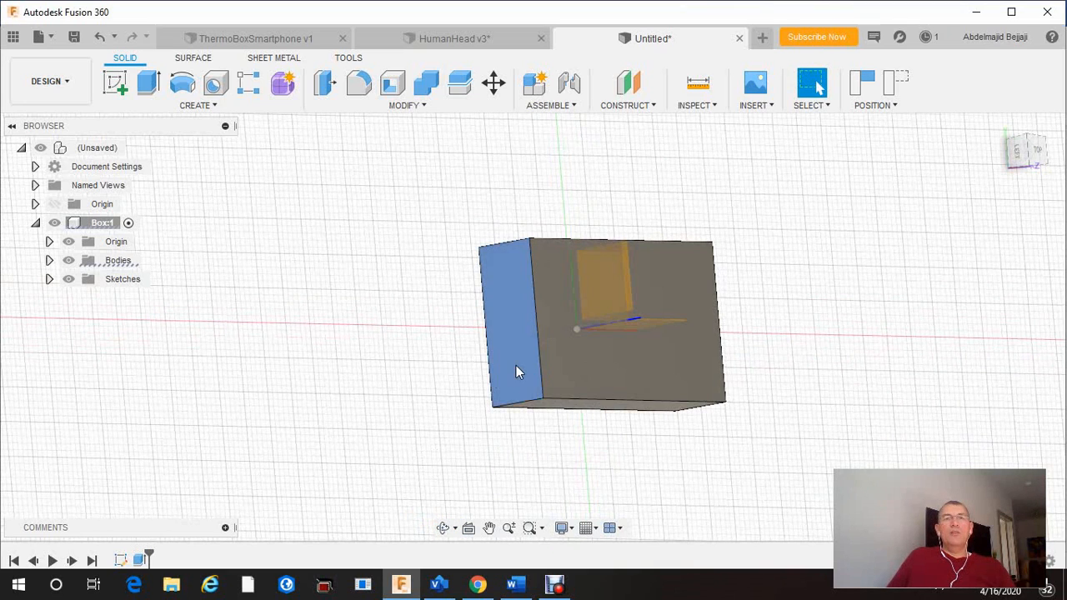
left_click(617, 390)
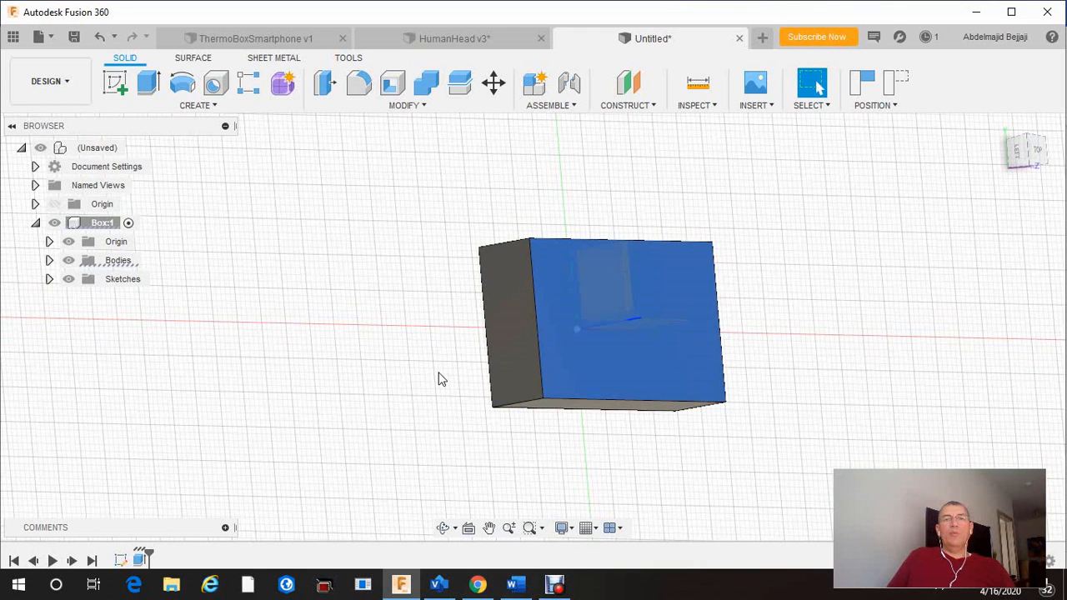
Select the box's large top face and start Press Pull on it.
left_click(443, 528)
mouse_move(459, 434)
left_mouse_down()
mouse_move(551, 419)
mouse_move(453, 409)
mouse_move(445, 426)
left_mouse_up()
left_click_drag(475, 222, 778, 389)
left_click_drag(720, 458, 715, 434)
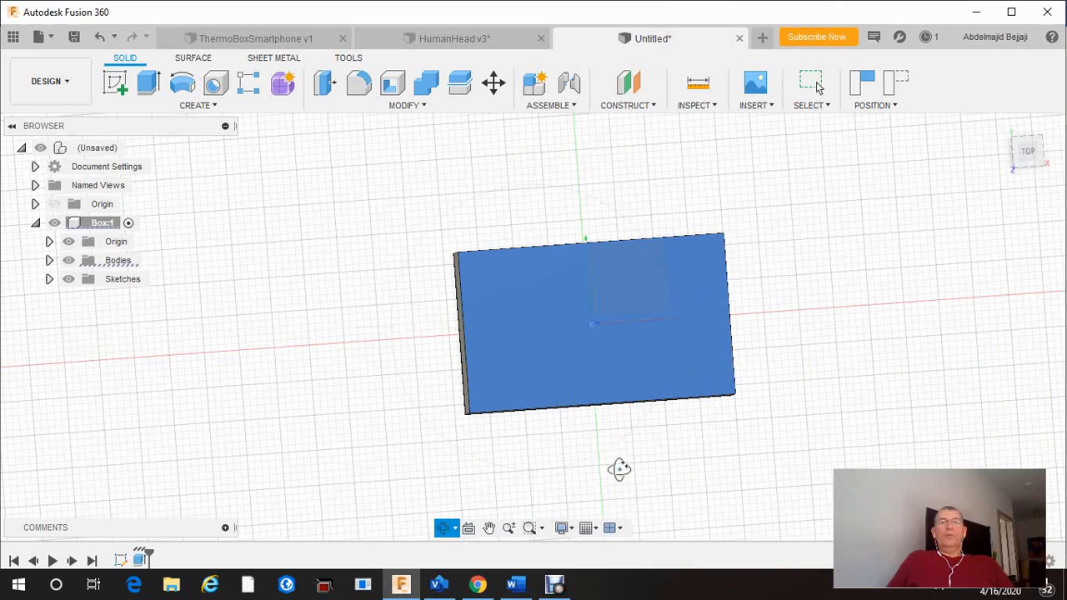
key("Escape")
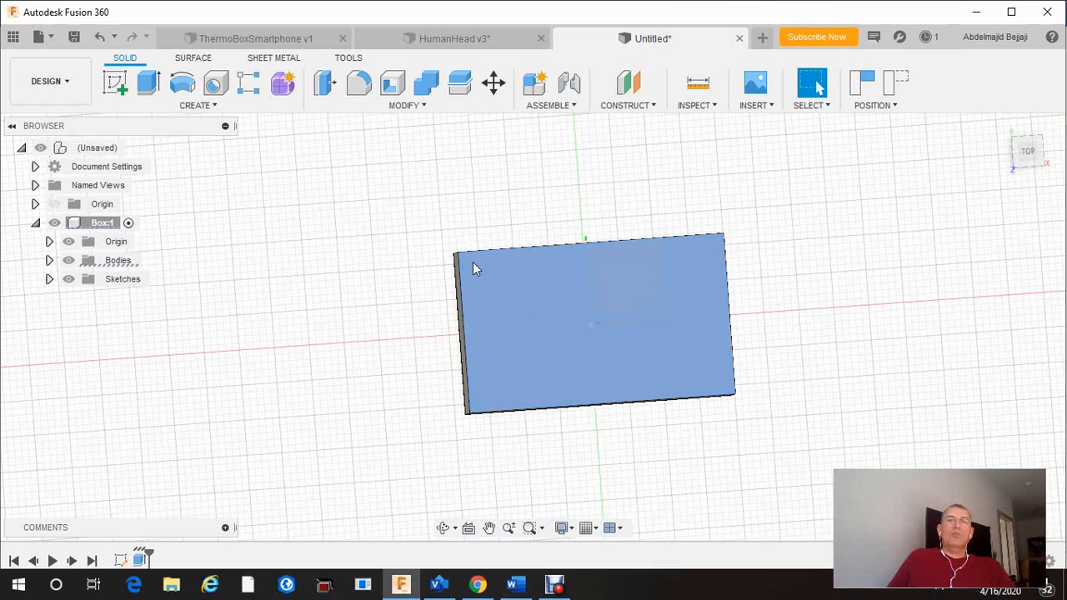
left_click(504, 261)
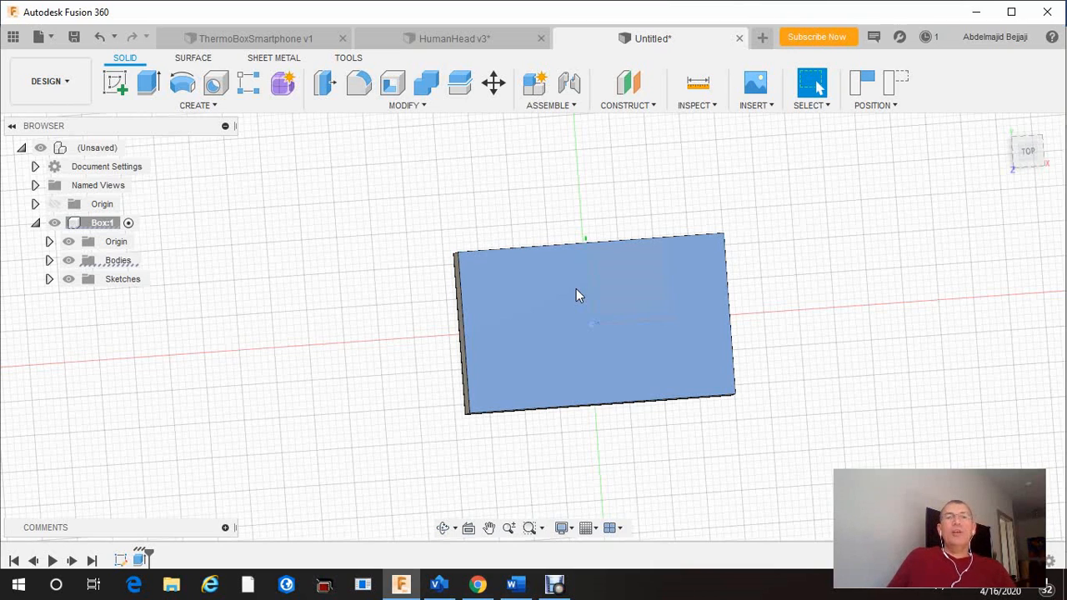
left_click(597, 273)
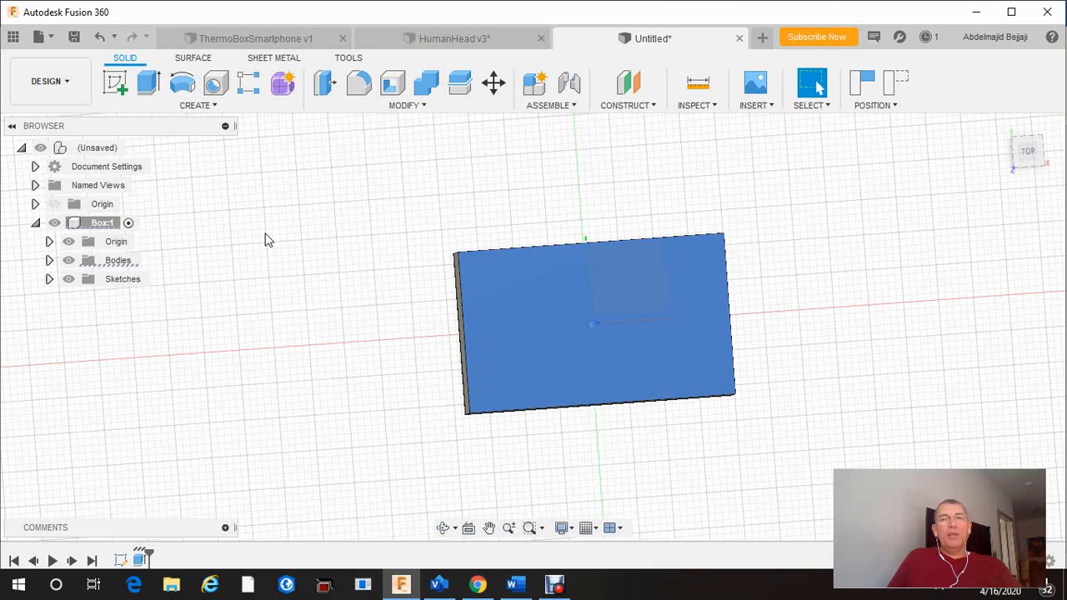
left_click(265, 238)
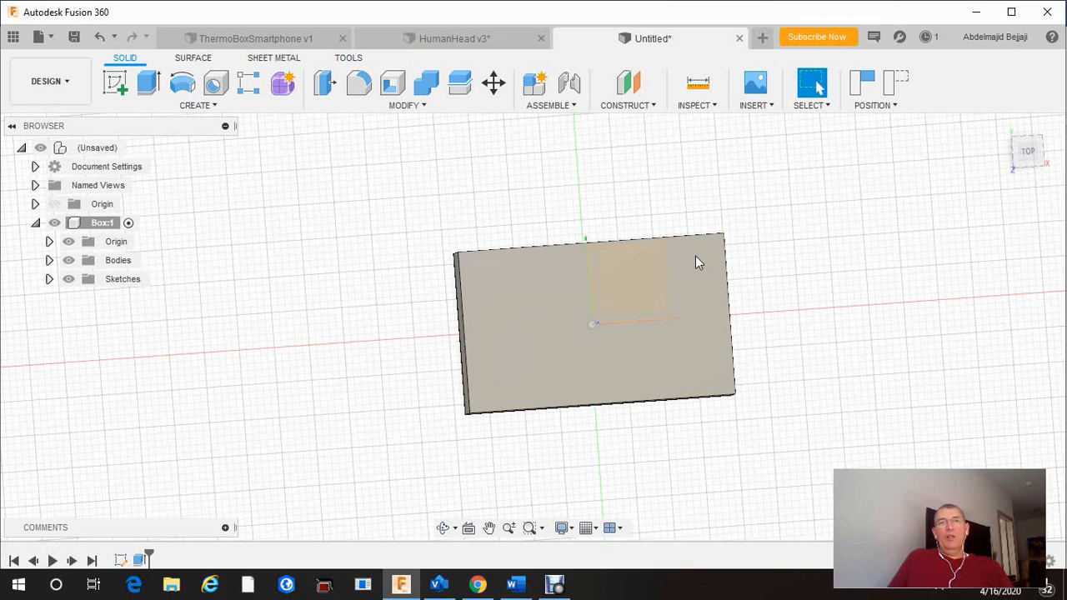
left_click(543, 309)
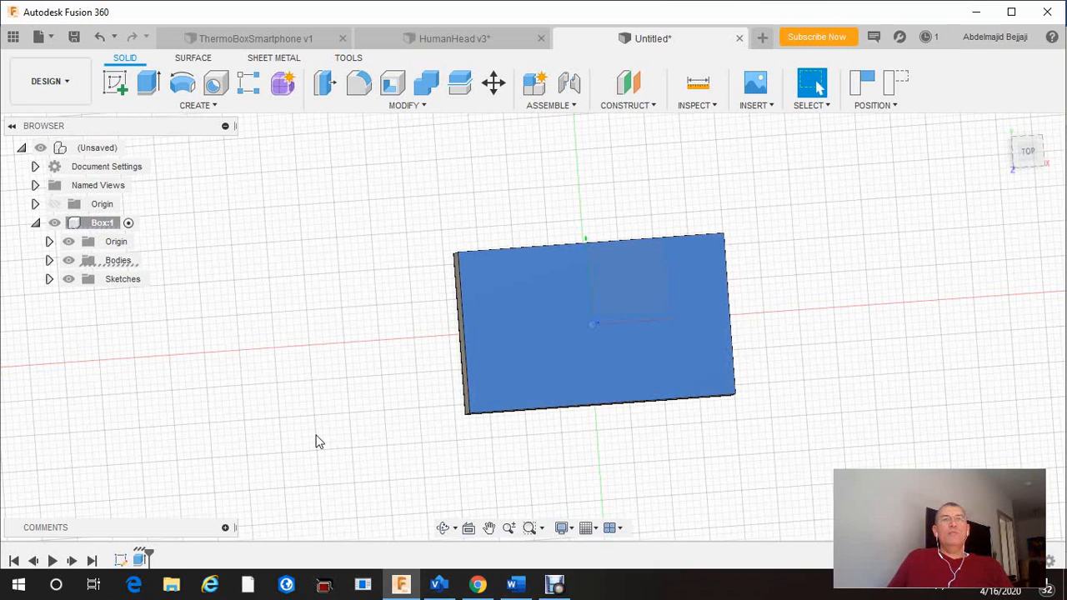
key("q")
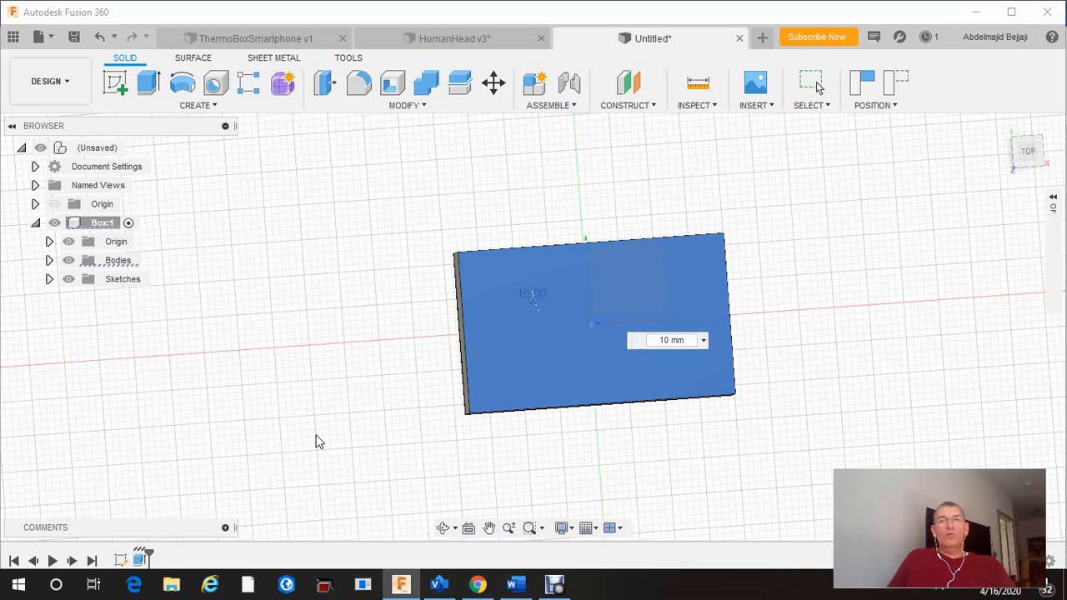